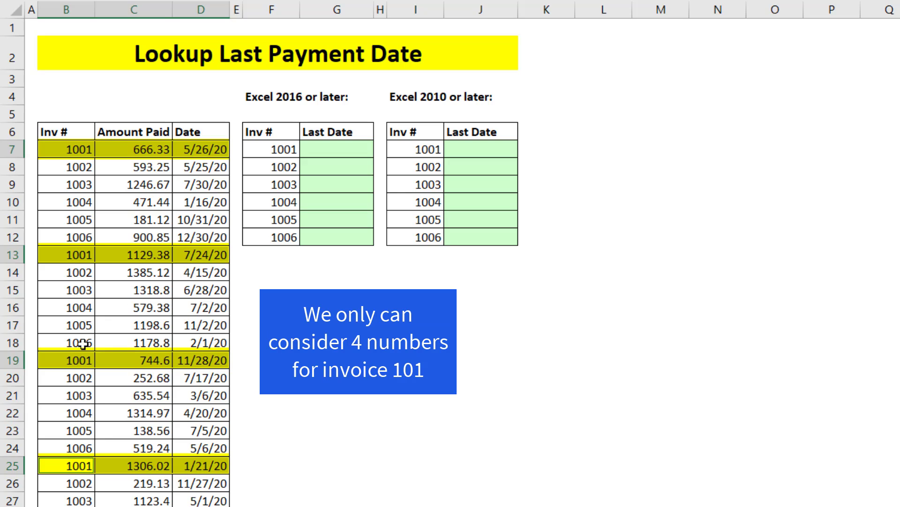
# In G7, enter =MAXIFS with Date range D7:D29, Inv # range B7:B29 and criterion F7
pyautogui.click(328, 149)
pyautogui.write('=')
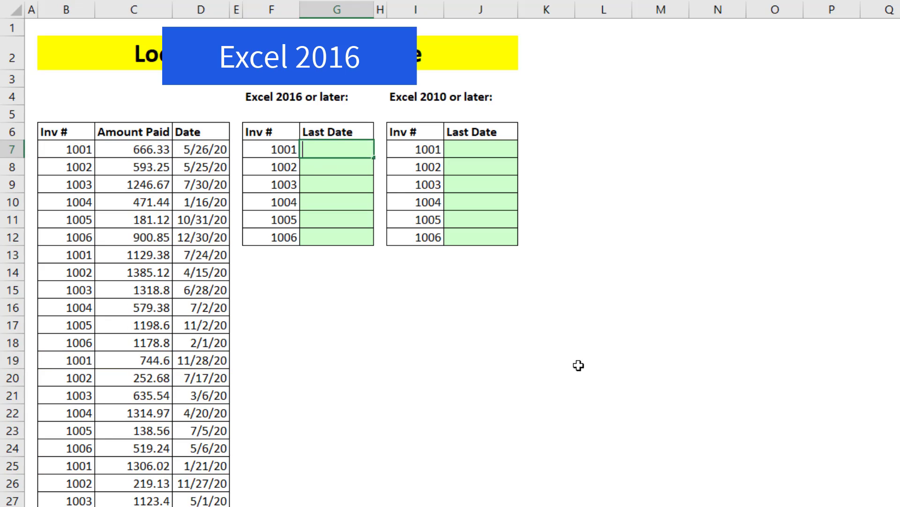
pyautogui.write('maxi')
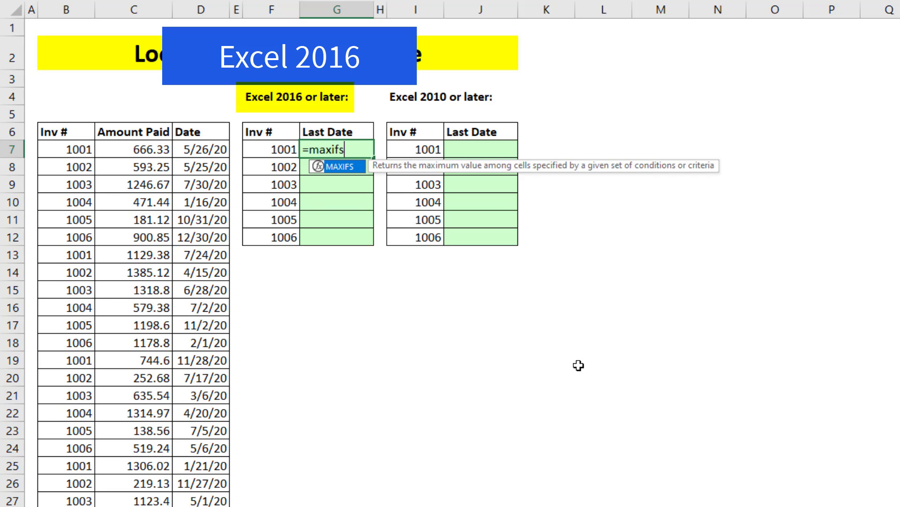
pyautogui.write('fs')
pyautogui.press('Tab')
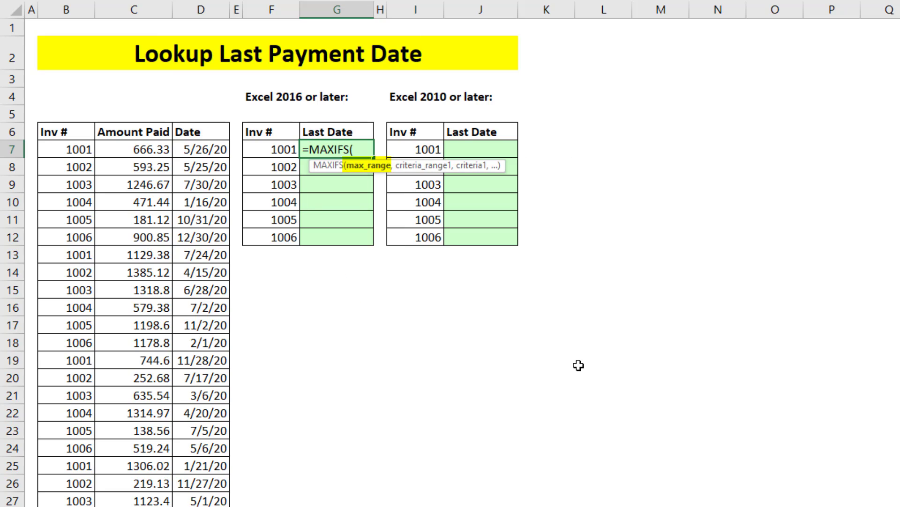
pyautogui.moveTo(206, 150); pyautogui.dragTo(208, 506)
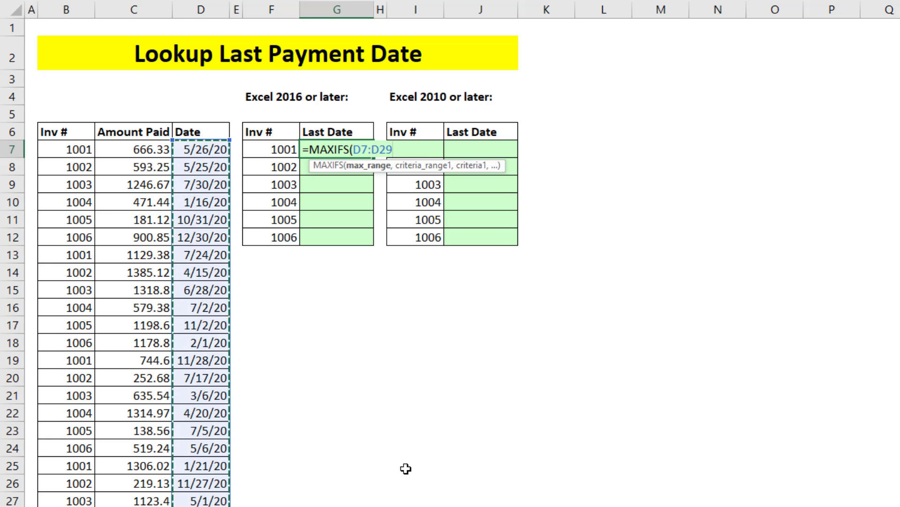
pyautogui.write(',')
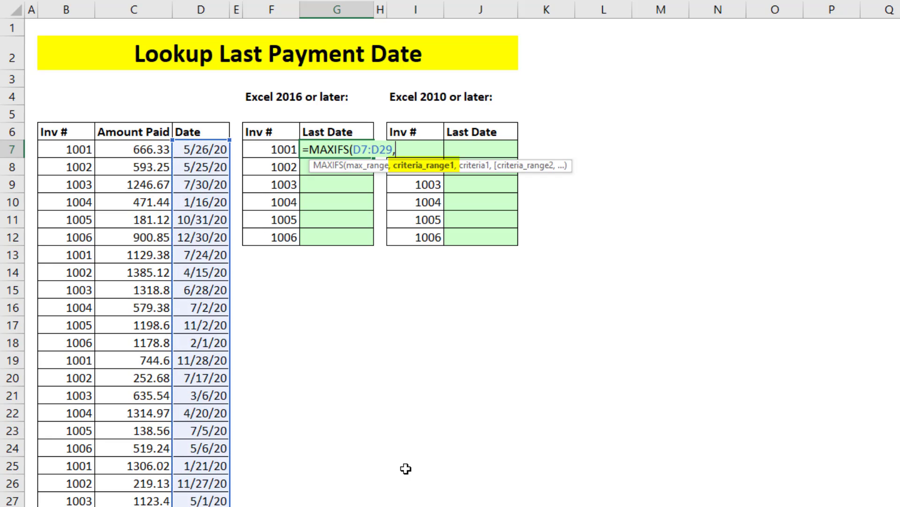
pyautogui.moveTo(73, 150); pyautogui.dragTo(66, 506)
pyautogui.write(',')
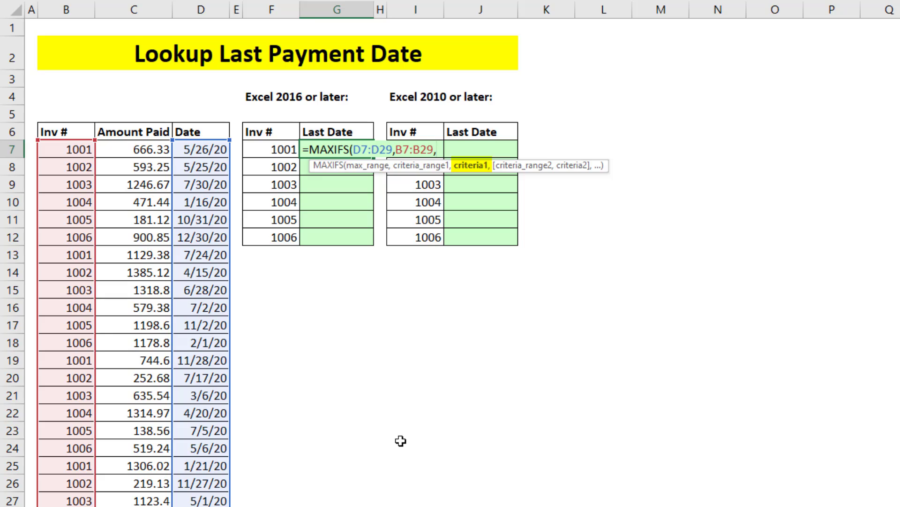
pyautogui.click(274, 151)
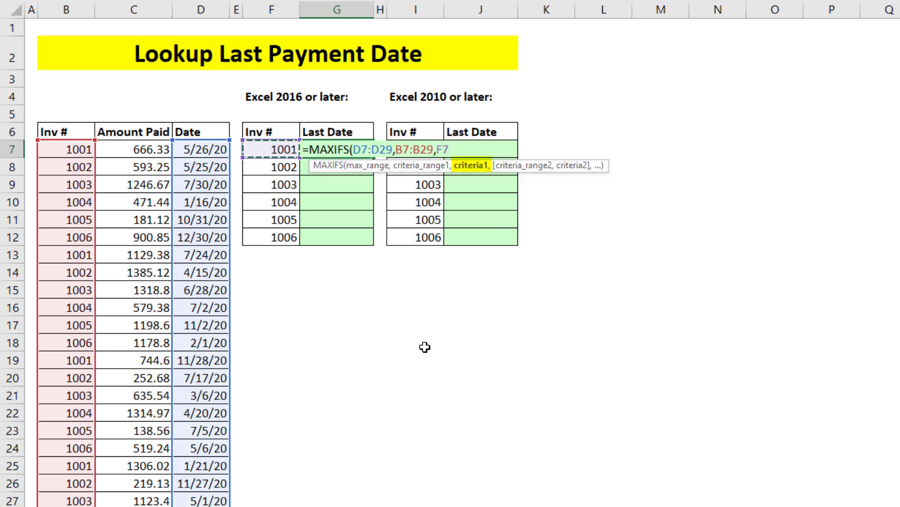
pyautogui.write(')')
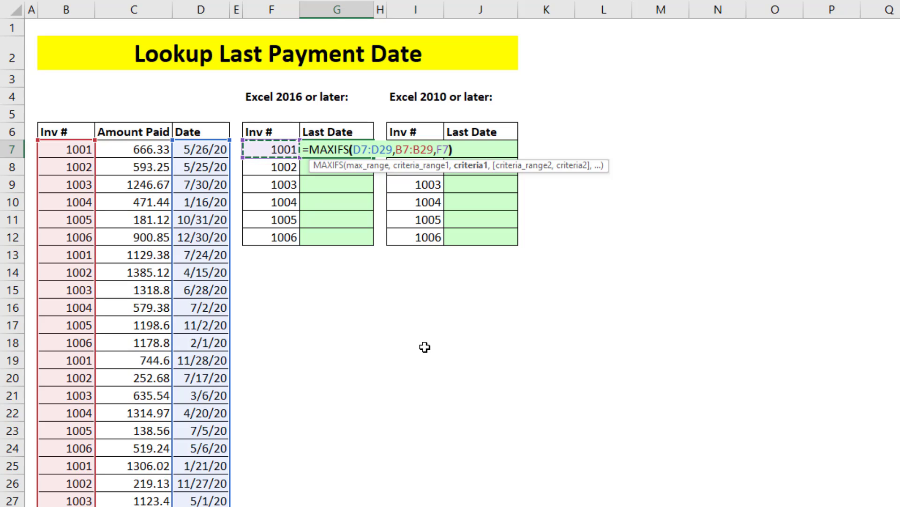
# Make the D7:D29 and B7:B29 ranges in G7's formula absolute with F4
pyautogui.click(362, 149)
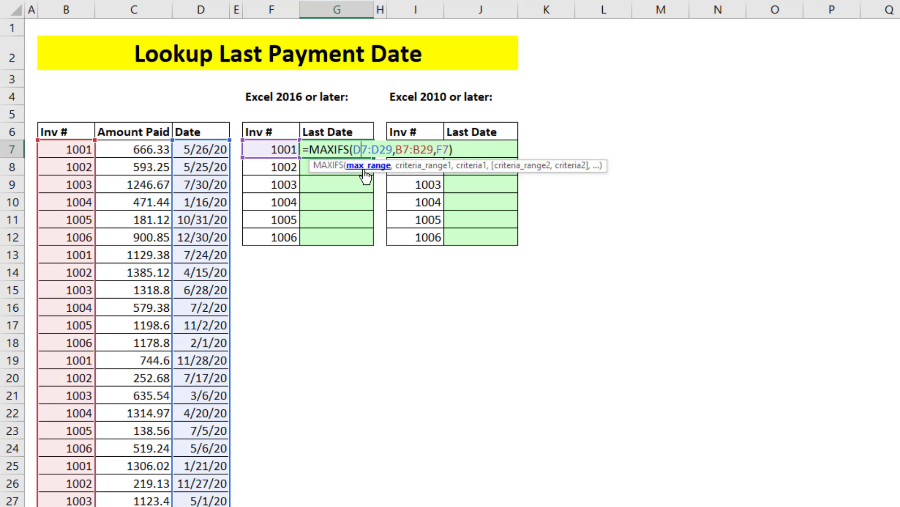
pyautogui.click(364, 165)
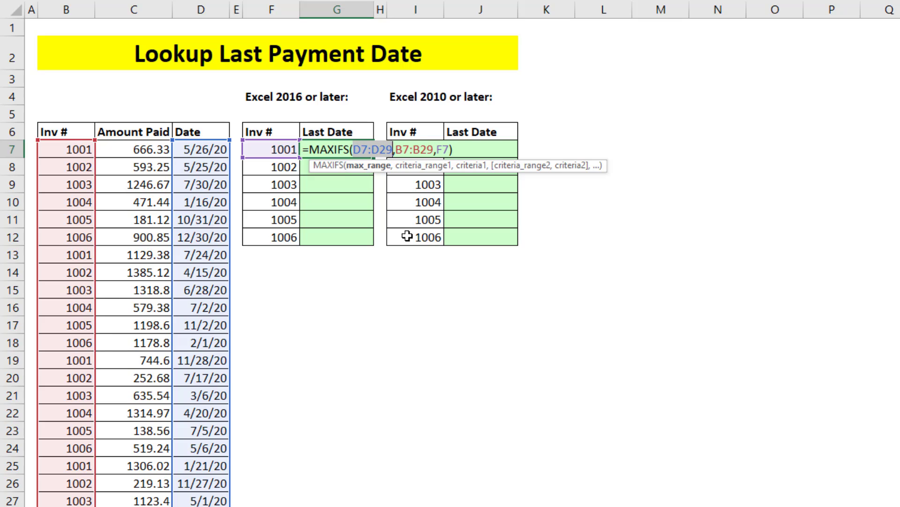
pyautogui.press('F4')
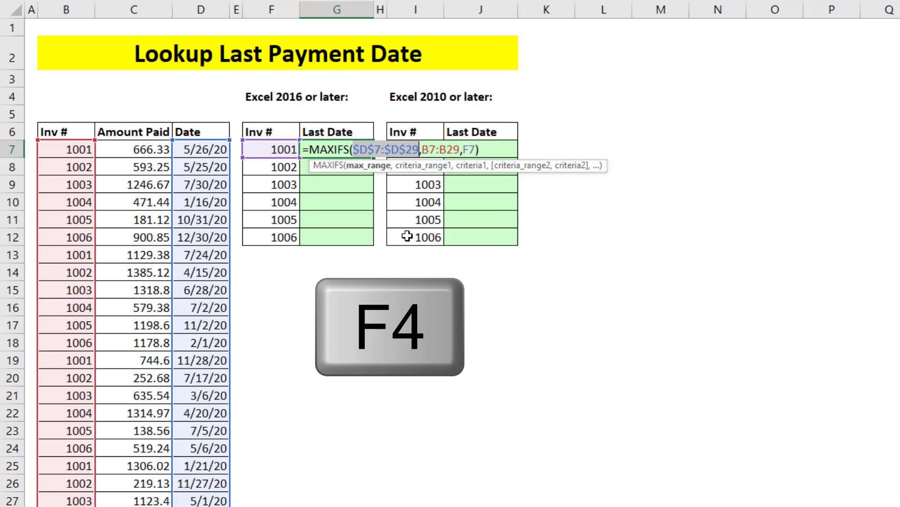
pyautogui.click(419, 174)
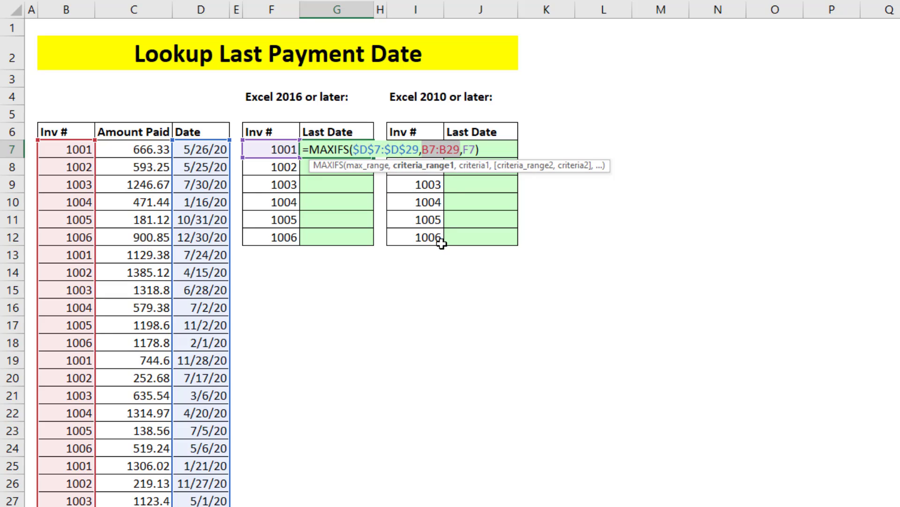
pyautogui.press('F4')
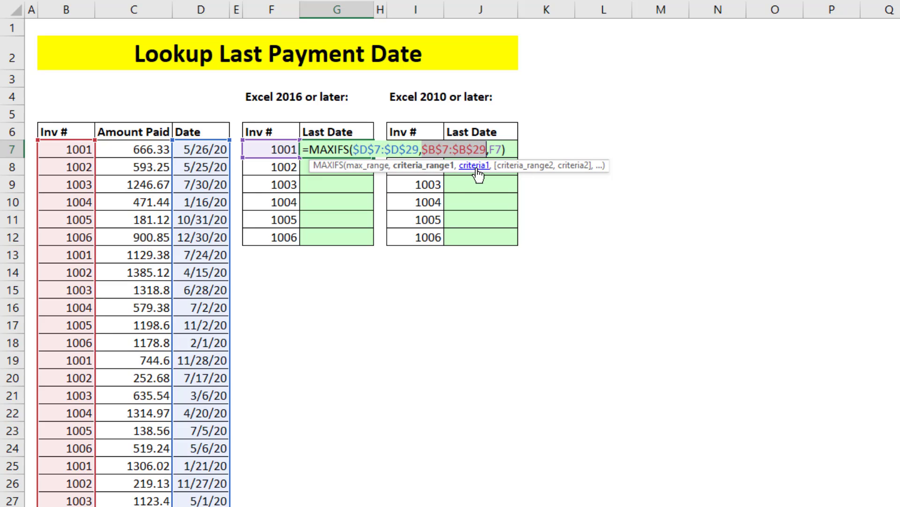
pyautogui.click(478, 168)
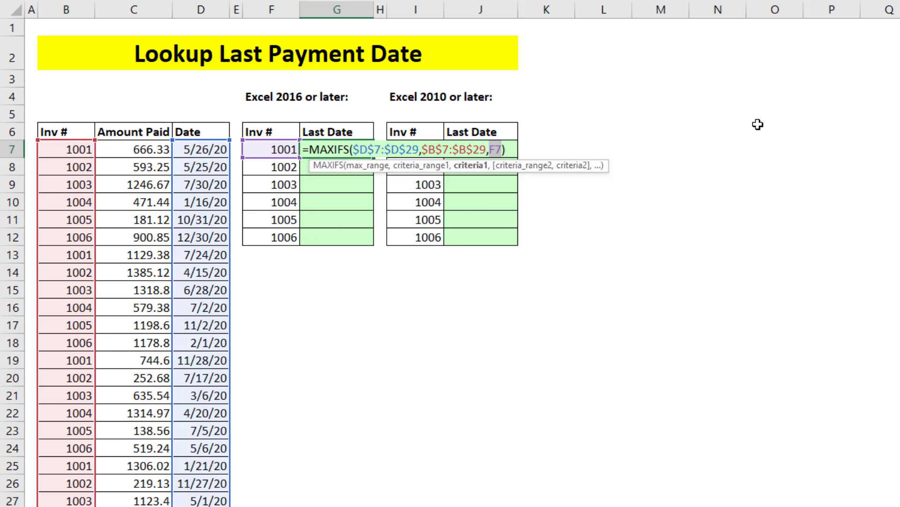
# Confirm G7's MAXIFS formula, fill it down to G12, and check G12's references
pyautogui.hotkey('ctrl', 'Return')
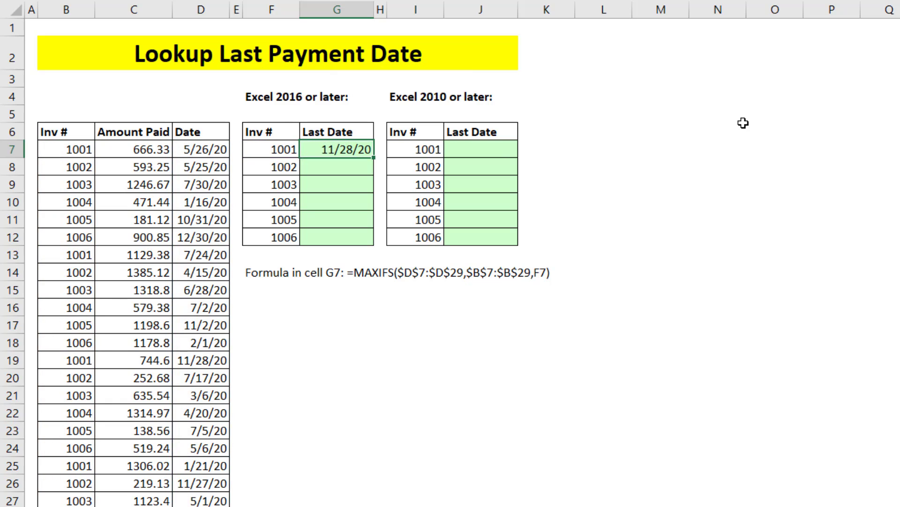
pyautogui.doubleClick(376, 160)
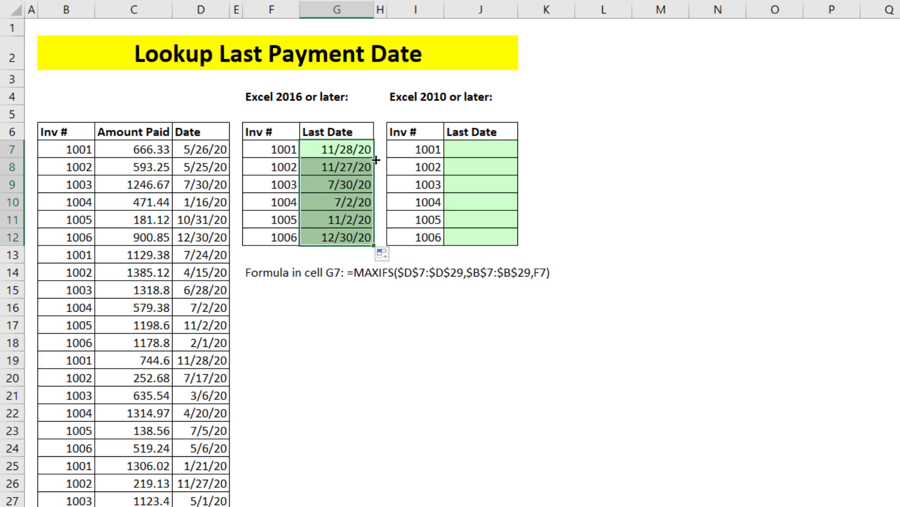
pyautogui.click(335, 241)
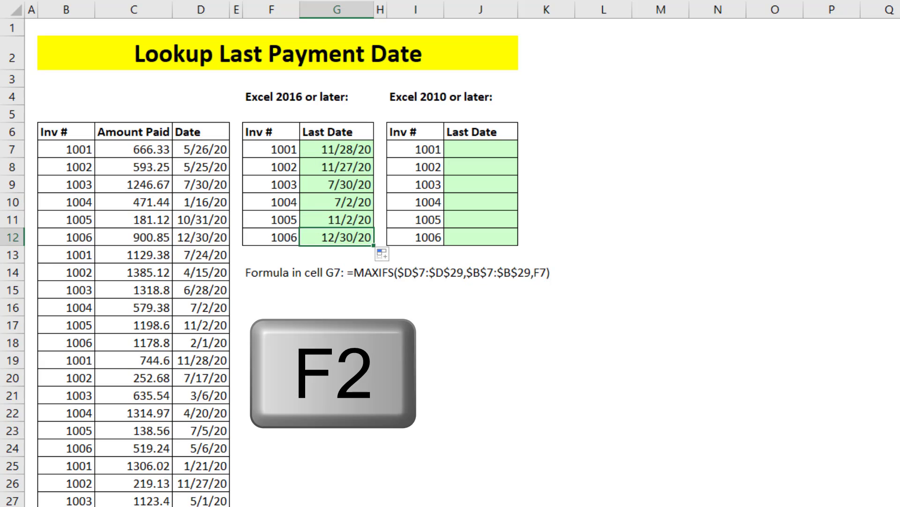
pyautogui.press('F2')
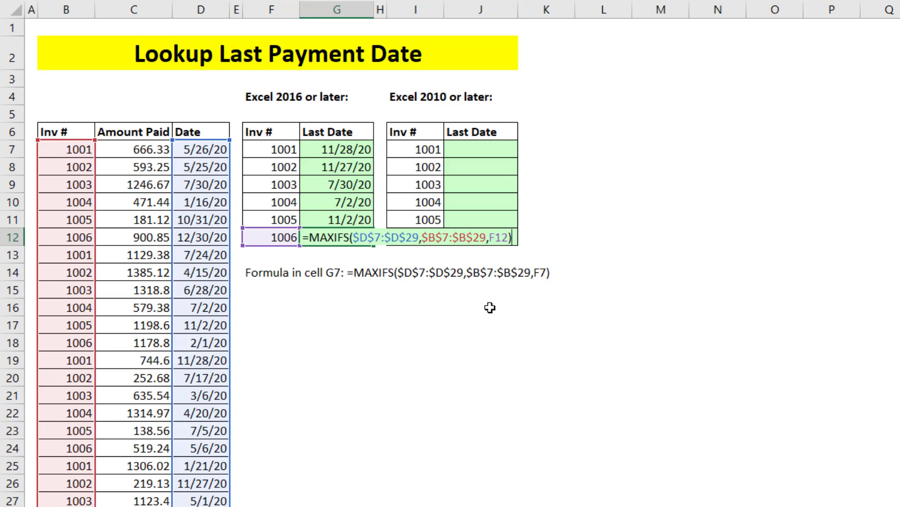
pyautogui.hotkey('ctrl', 'Return')
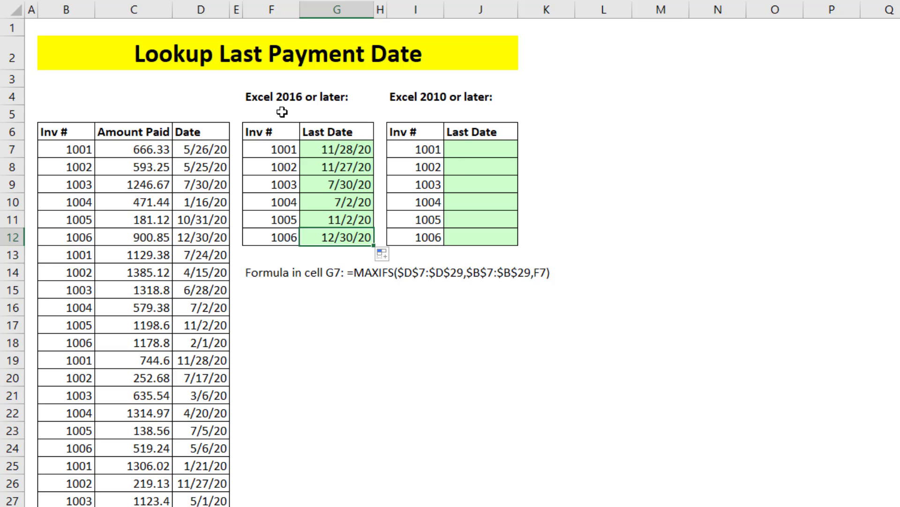
# Review G7's formula arguments: the Date range, the invoice range and the F7 criterion
pyautogui.doubleClick(344, 148)
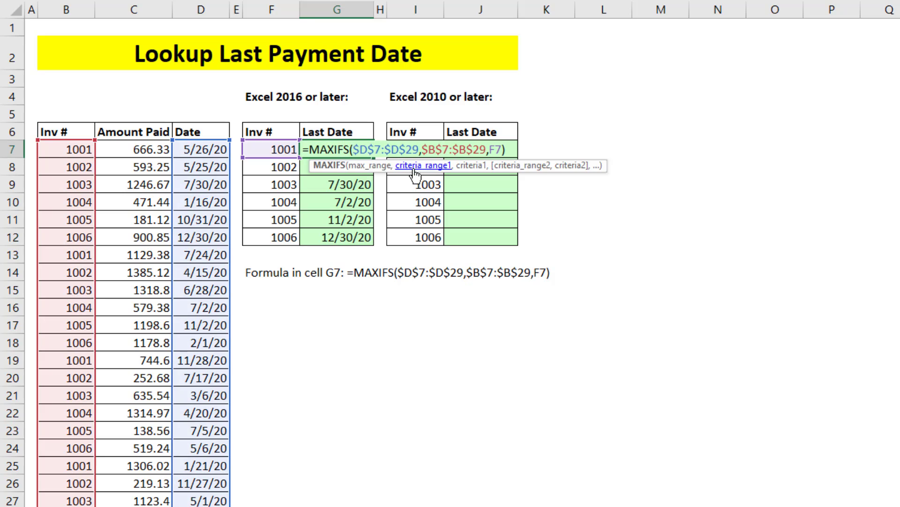
pyautogui.click(381, 166)
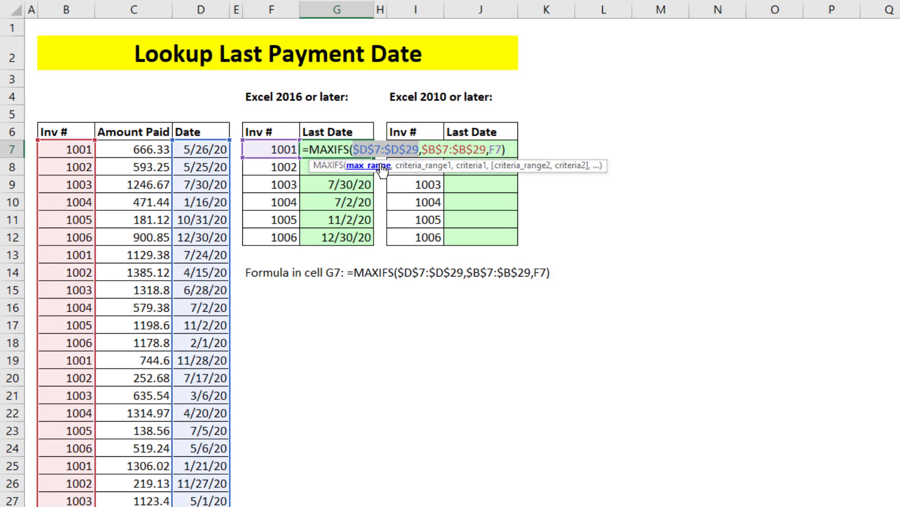
pyautogui.click(417, 168)
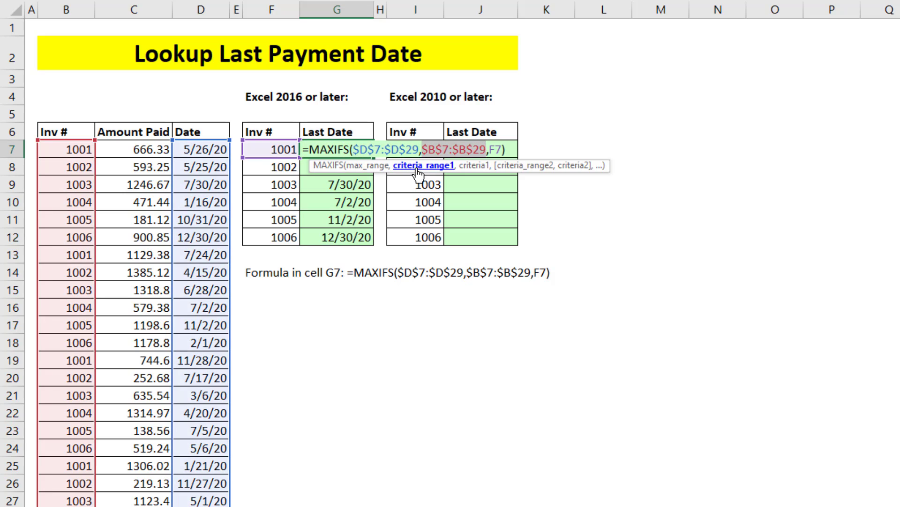
pyautogui.click(481, 169)
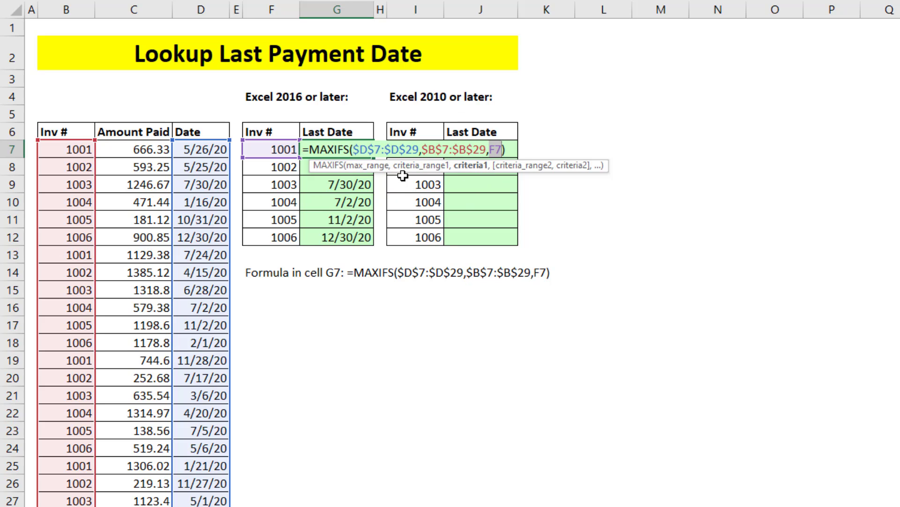
# Start =AGGREGATE in J7 with function number 14 (LARGE)
pyautogui.hotkey('ctrl', 'Return')
pyautogui.click(510, 149)
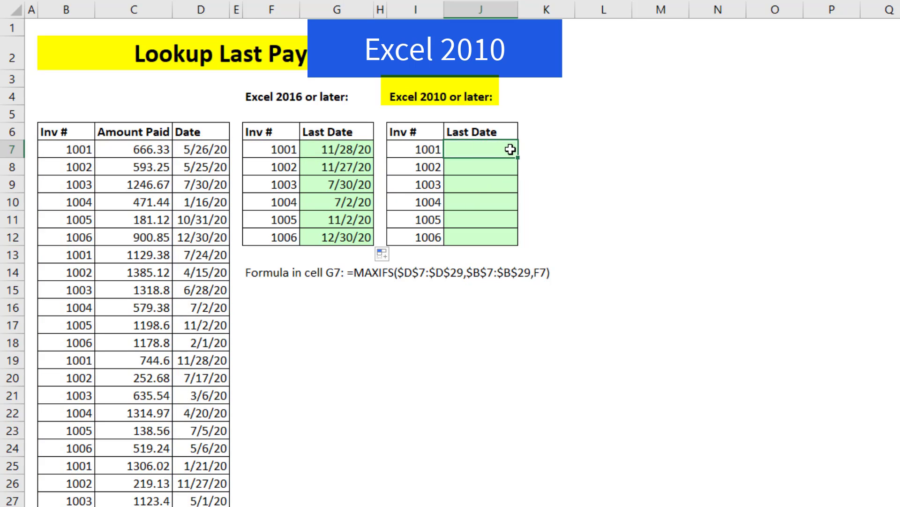
pyautogui.write('=ag')
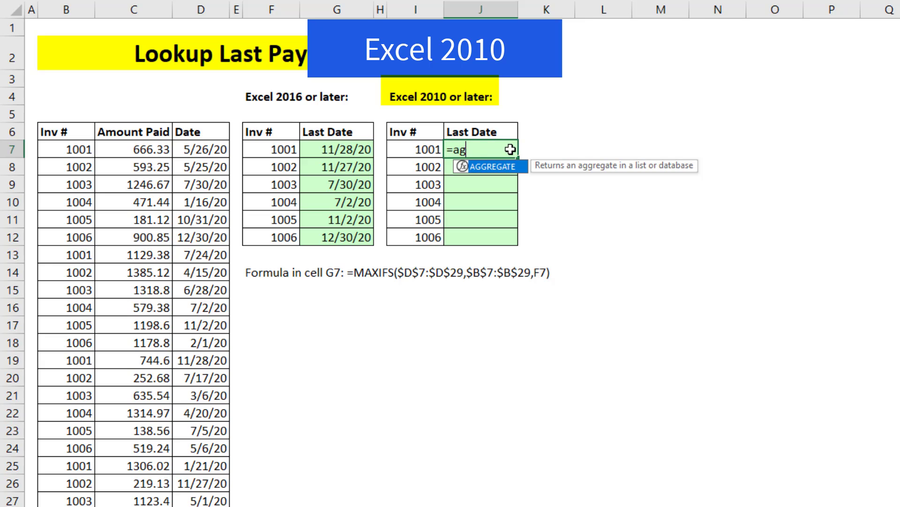
pyautogui.press('Tab')
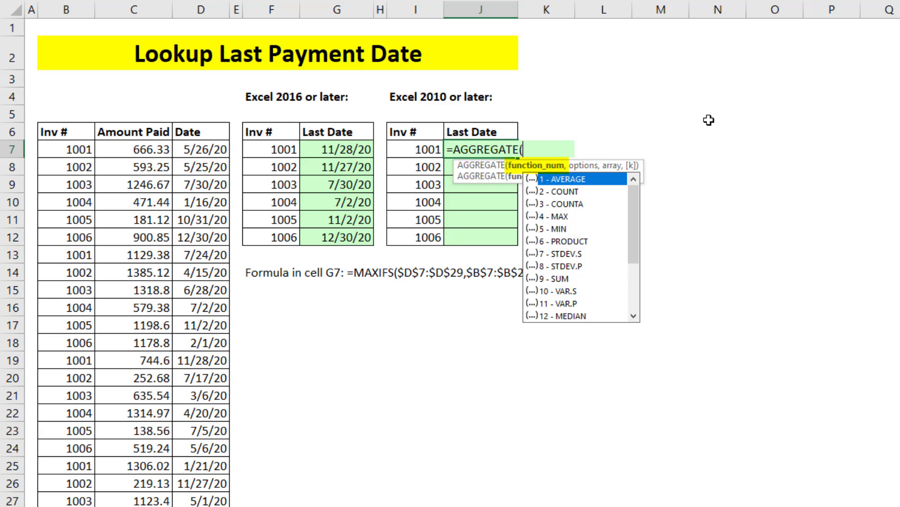
pyautogui.scroll(-3, 609, 216)
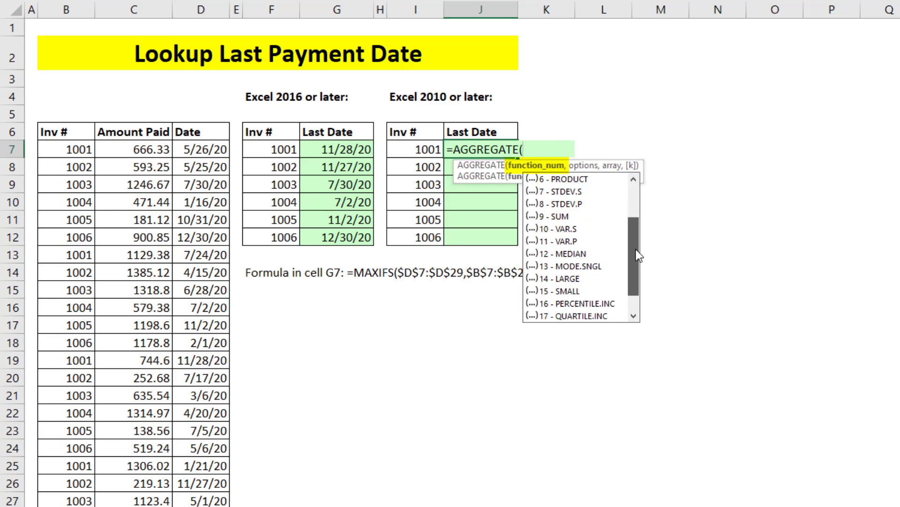
pyautogui.click(567, 255)
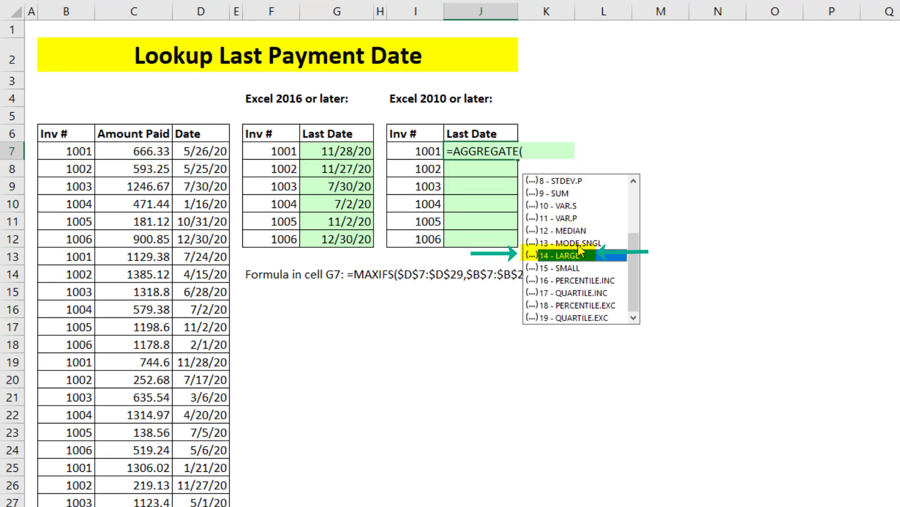
pyautogui.scroll(2, 638, 255)
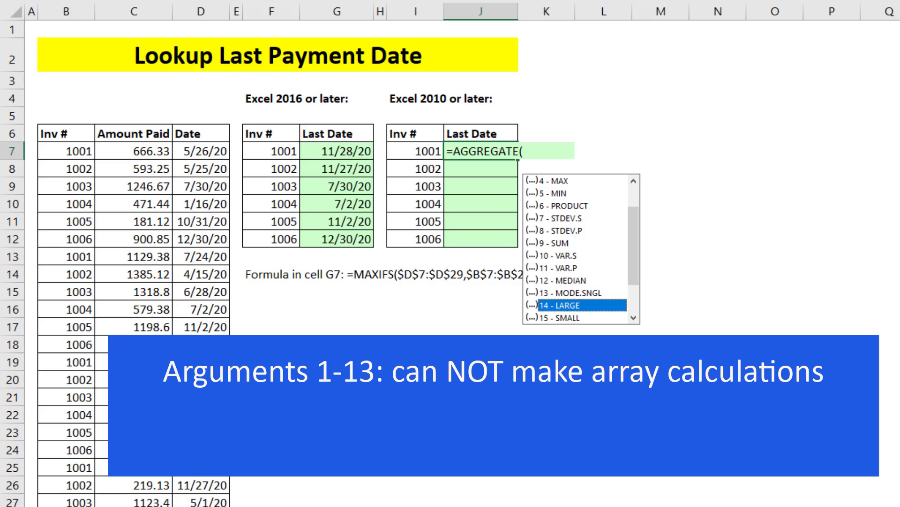
pyautogui.scroll(-2, 608, 279)
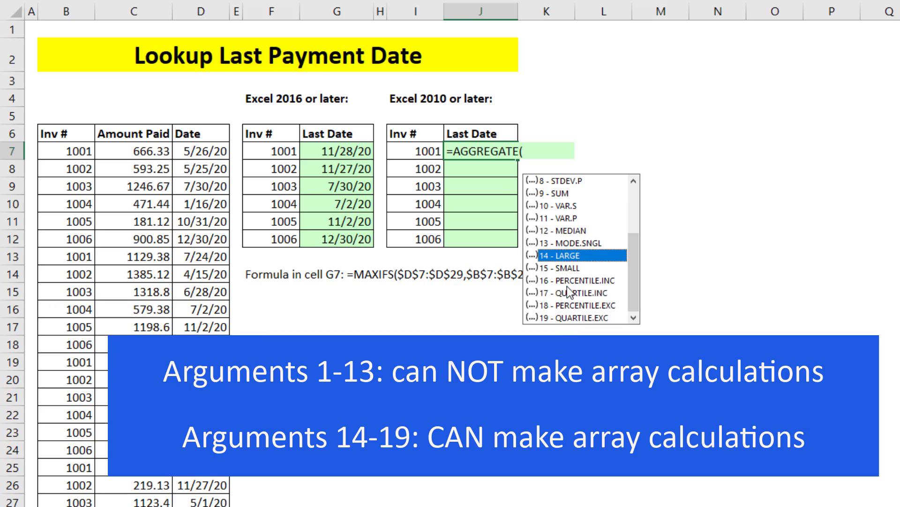
pyautogui.doubleClick(566, 256)
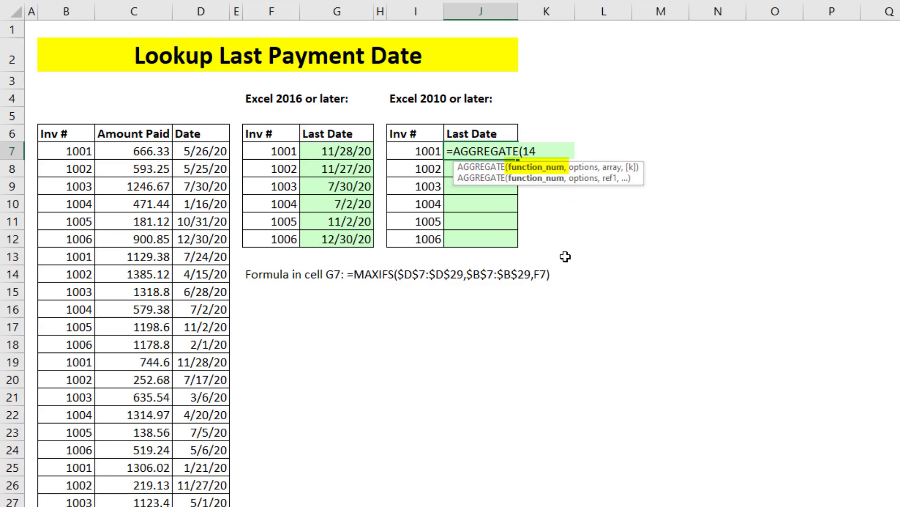
# Add option 6 (ignore errors) and the absolute date range $D$7:$D$29 to J7's AGGREGATE
pyautogui.write(',')
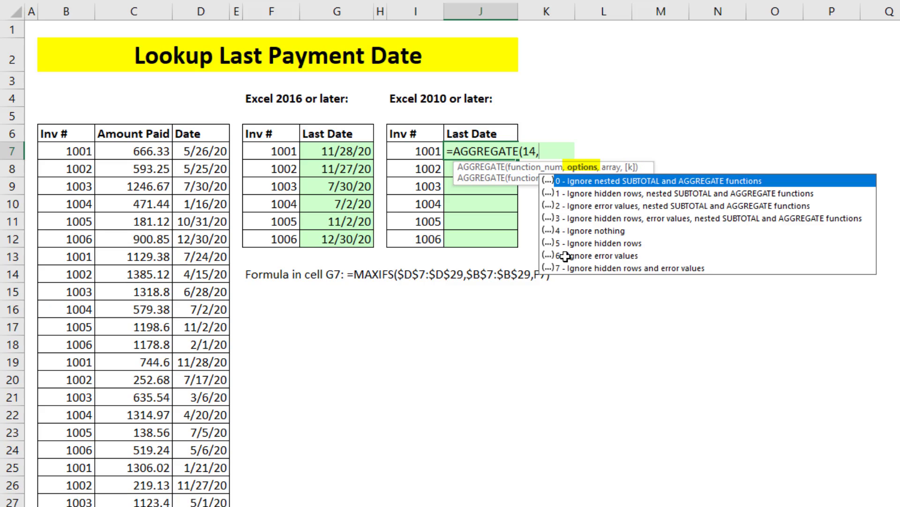
pyautogui.press('Down')
pyautogui.press('Down')
pyautogui.press('Down')
pyautogui.press('Down')
pyautogui.press('Down')
pyautogui.press('Down')
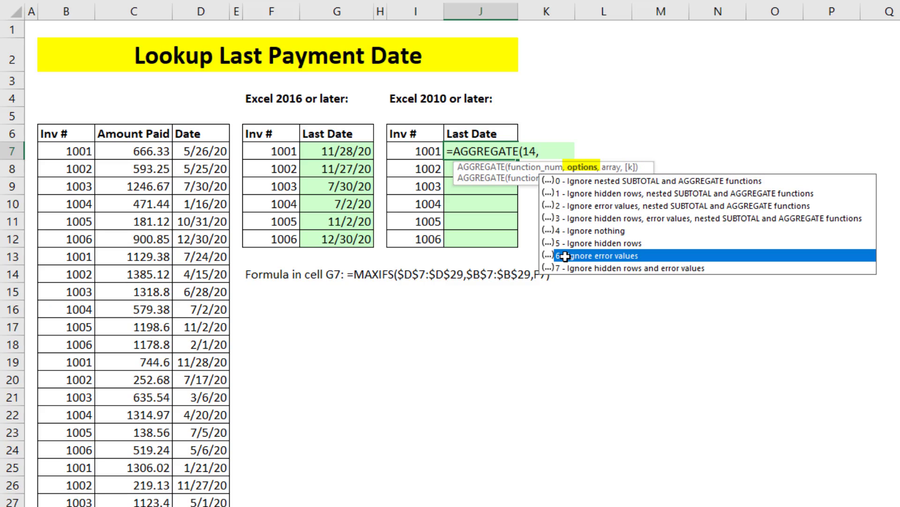
pyautogui.write('6,')
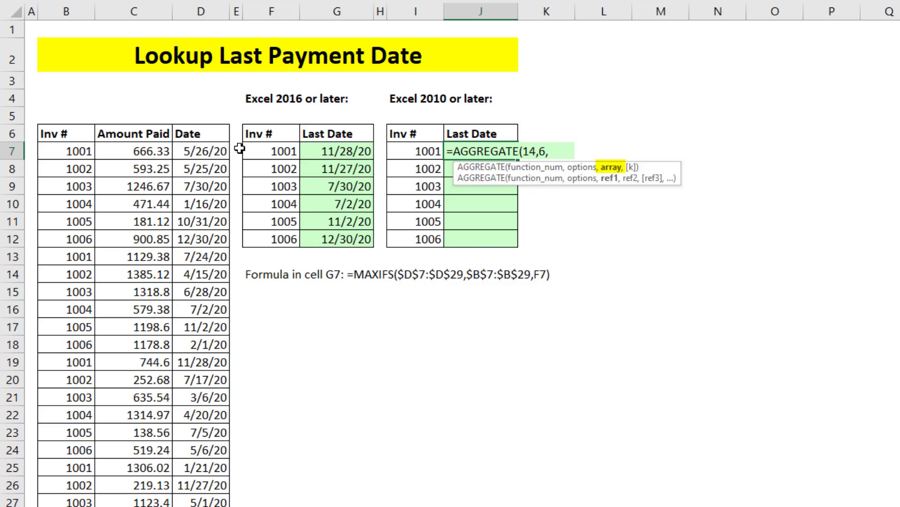
pyautogui.moveTo(196, 151); pyautogui.dragTo(202, 506)
pyautogui.press('F4')
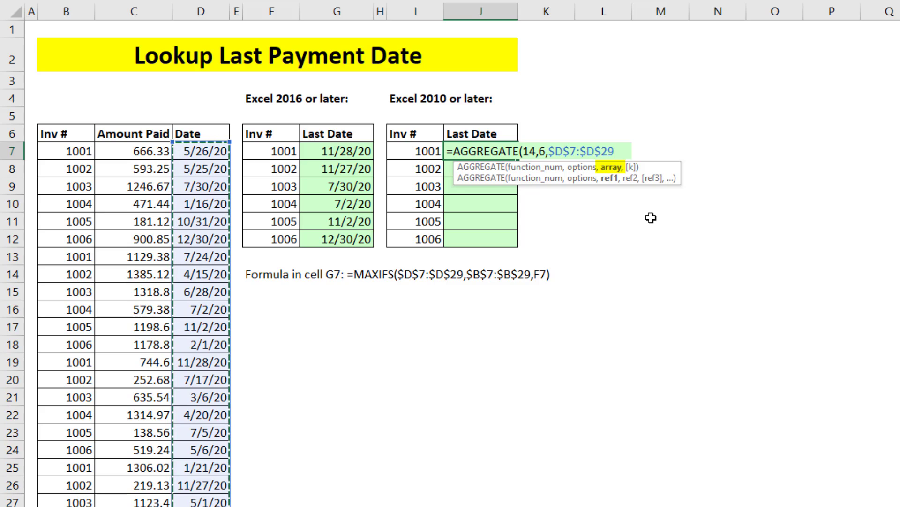
# Divide the dates by ($B$7:$B$29=I7) and evaluate that match to TRUE/FALSE with F9
pyautogui.write('/')
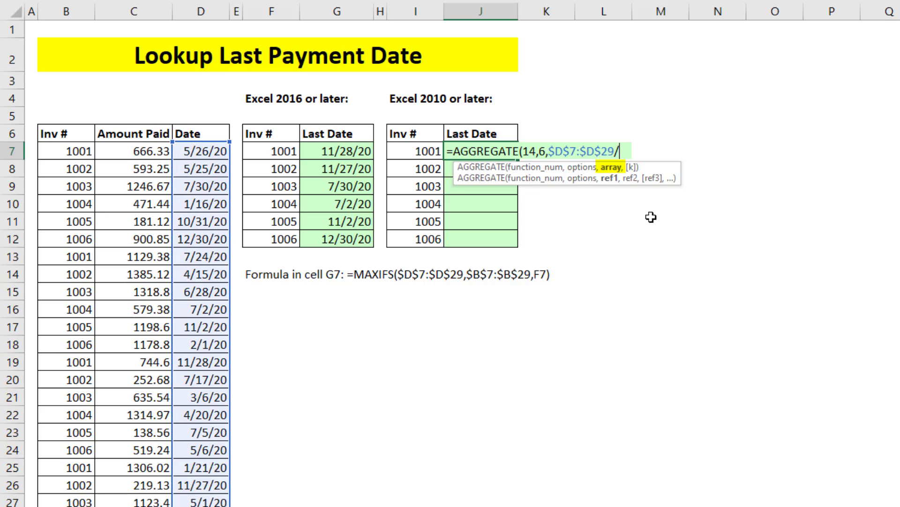
pyautogui.write('(')
pyautogui.moveTo(73, 151); pyautogui.dragTo(78, 506)
pyautogui.press('F4')
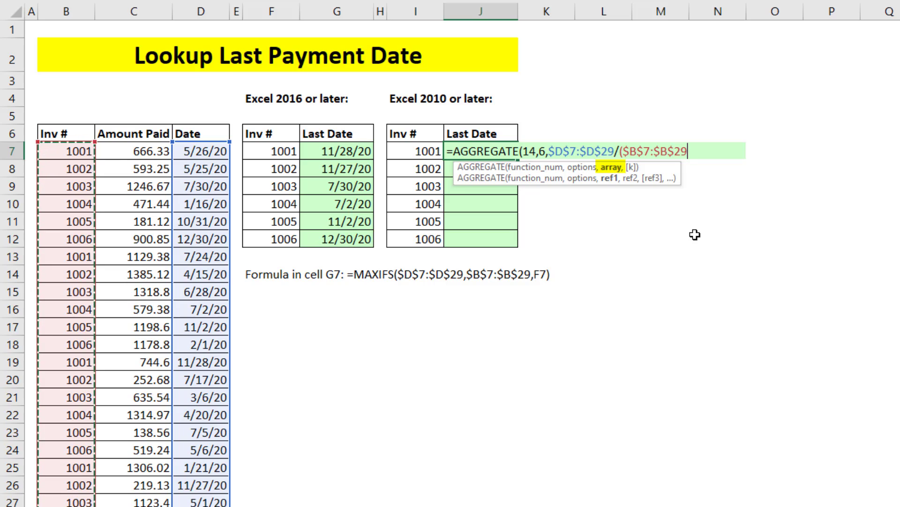
pyautogui.write('=')
pyautogui.click(409, 153)
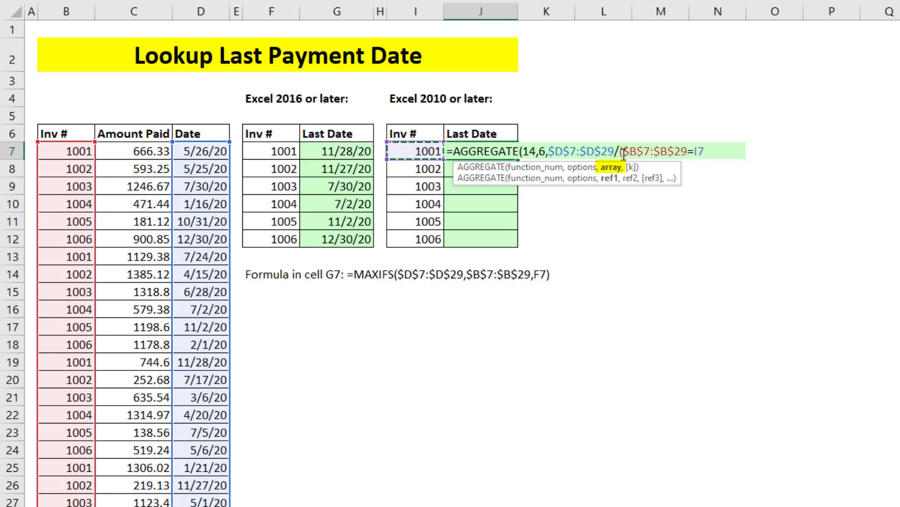
pyautogui.hotkey('ctrl', 'shift', 'Left')
pyautogui.hotkey('ctrl', 'shift', 'Left')
pyautogui.hotkey('ctrl', 'shift', 'Left')
pyautogui.hotkey('ctrl', 'shift', 'Left')
pyautogui.hotkey('ctrl', 'shift', 'Left')
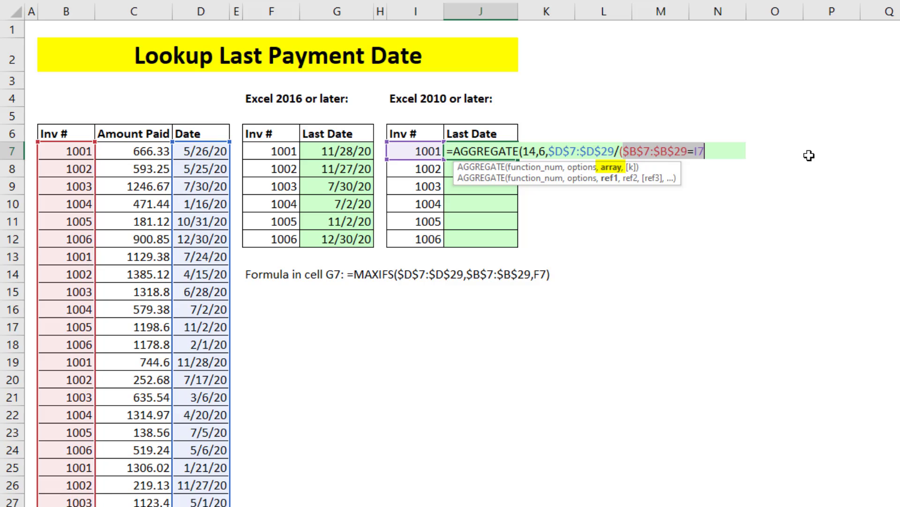
pyautogui.press('F9')
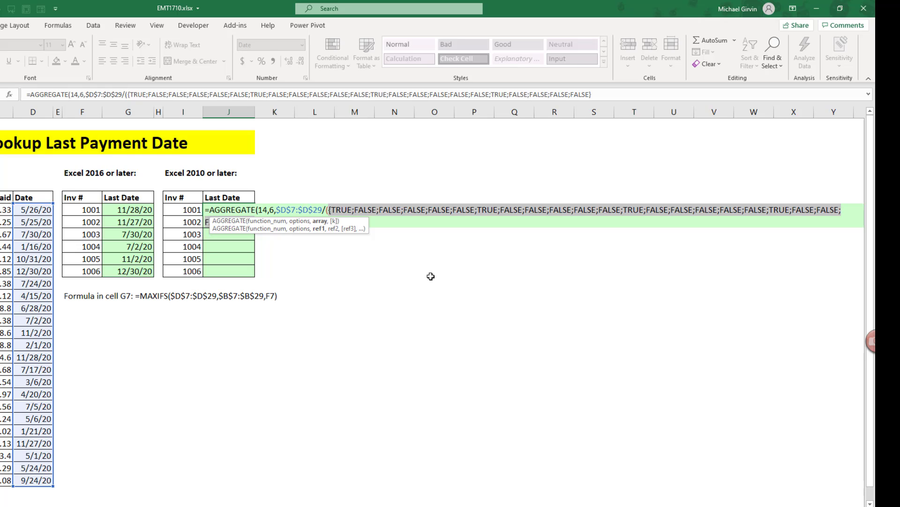
# Close the array argument, preview it as dates and #DIV/0! errors, then restore it
pyautogui.hotkey('ctrl', 'z')
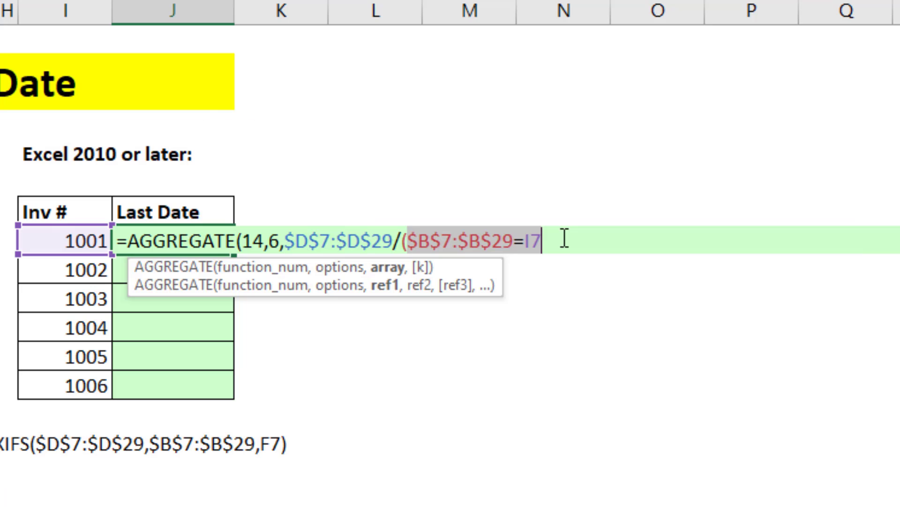
pyautogui.click(396, 209)
pyautogui.write(')')
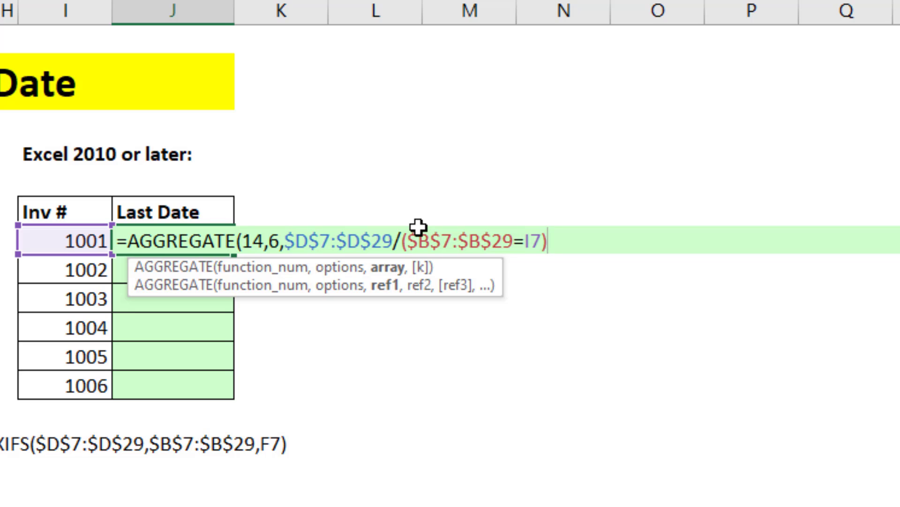
pyautogui.click(395, 267)
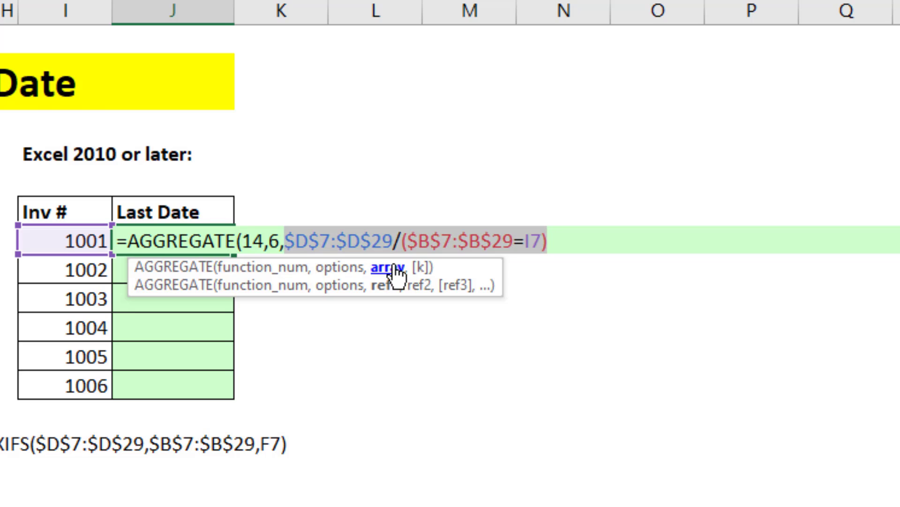
pyautogui.press('F9')
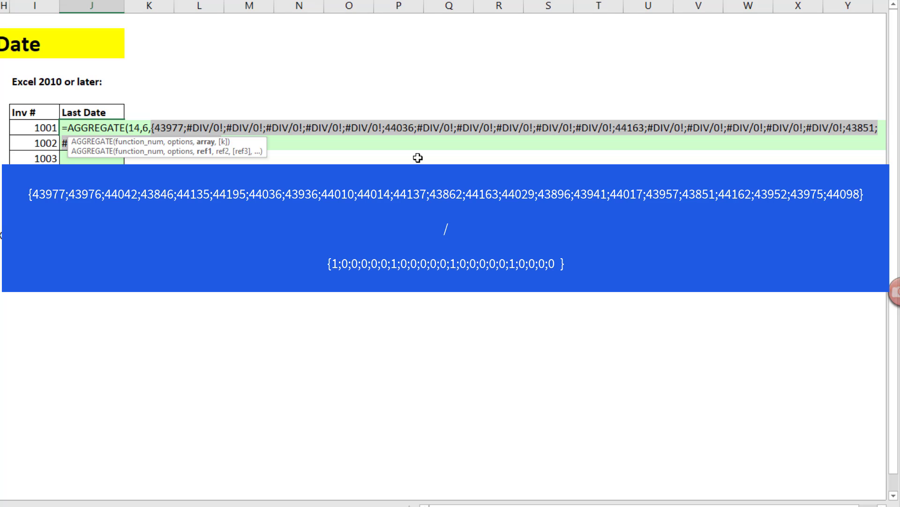
pyautogui.hotkey('ctrl', 'z')
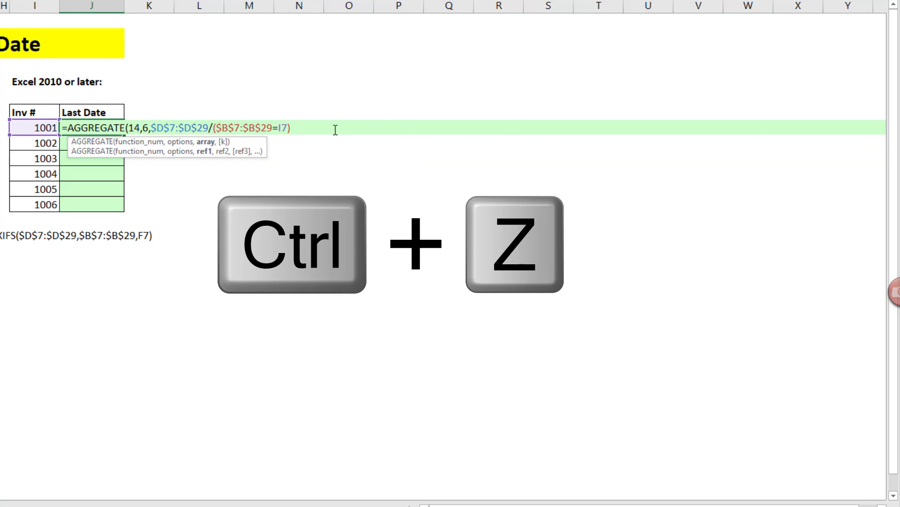
# Finish the AGGREGATE formula with k of 1, fill it to J12, and check J12
pyautogui.write(',')
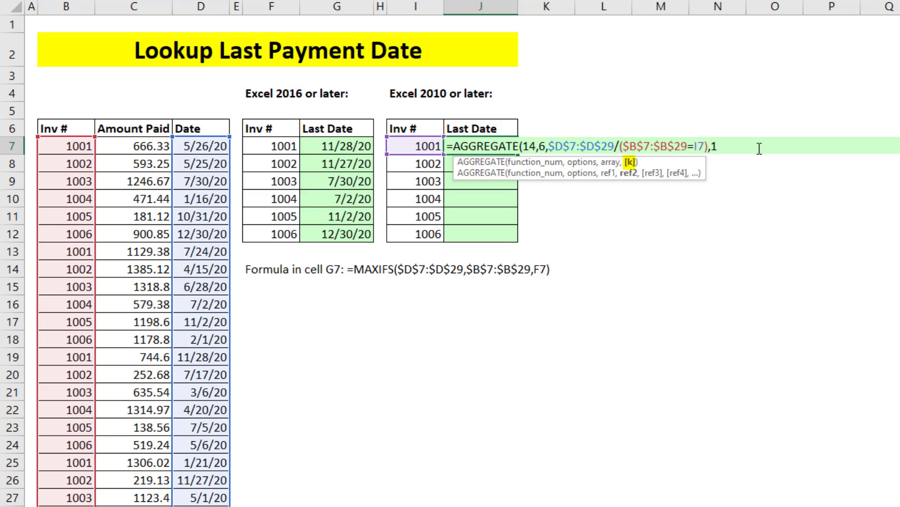
pyautogui.write('1)')
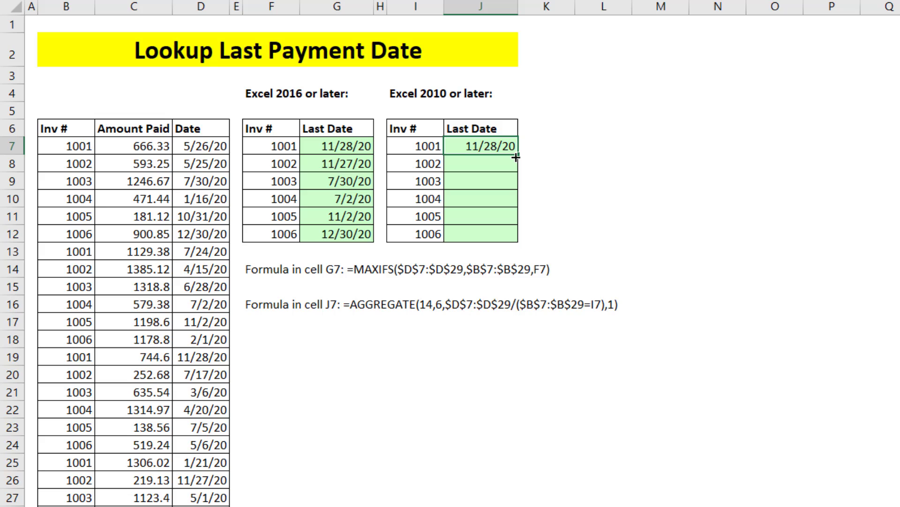
pyautogui.doubleClick(516, 157)
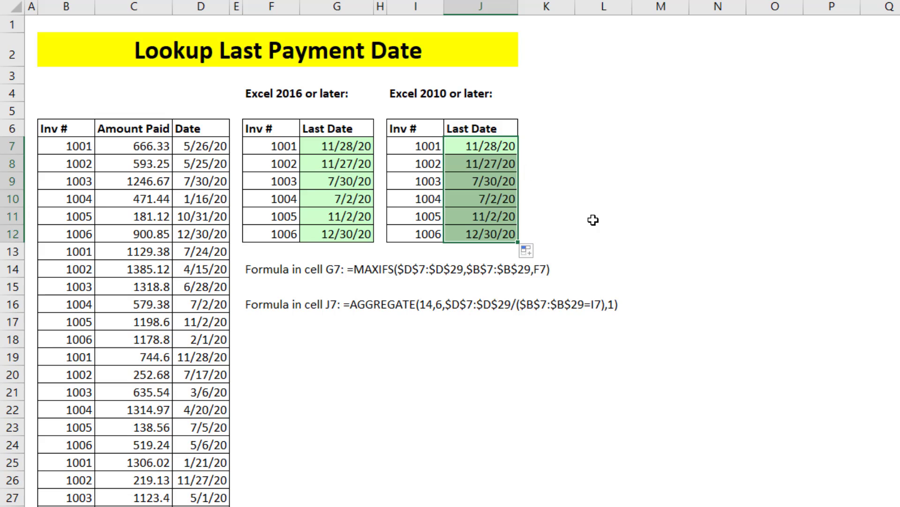
pyautogui.click(489, 233)
pyautogui.press('F2')
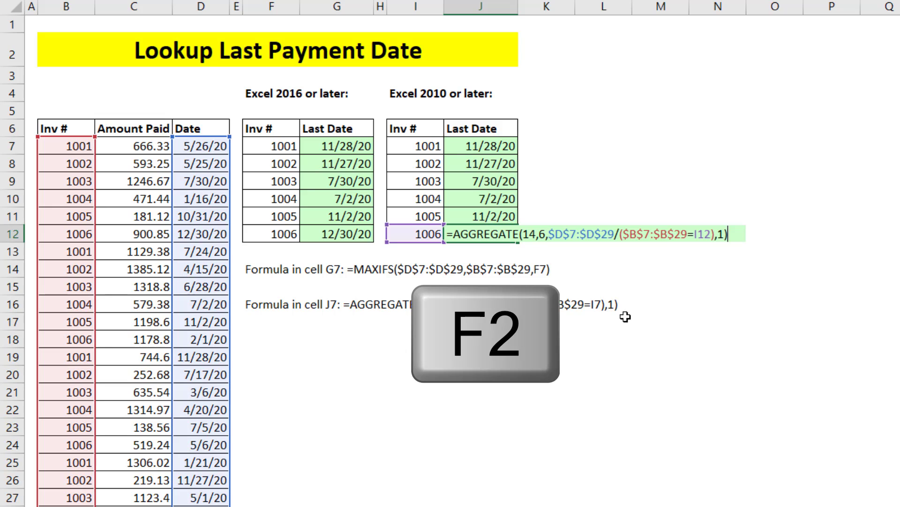
pyautogui.press('Escape')
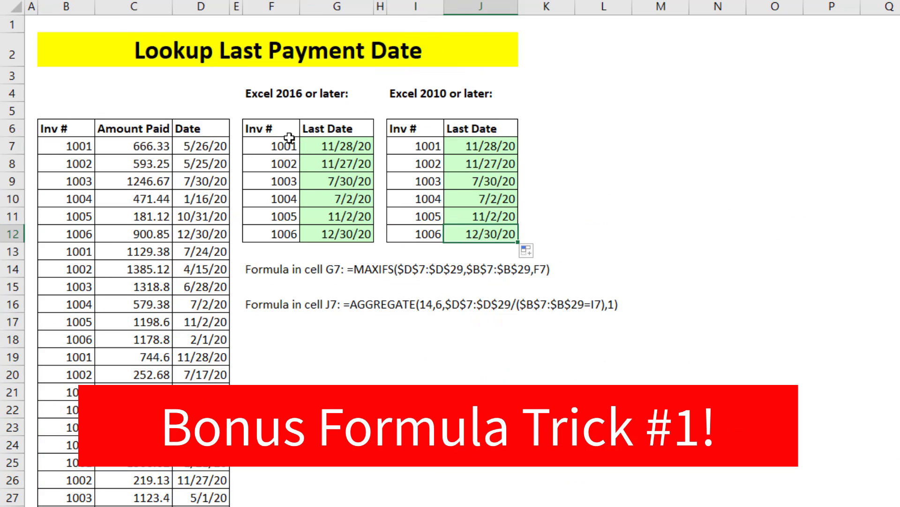
# Copy the Excel 2016 table to L4, retitle it Excel 365, widen column M, clear M7:M12
pyautogui.moveTo(266, 91); pyautogui.dragTo(328, 229)
pyautogui.hotkey('ctrl', 'c')
pyautogui.click(593, 90)
pyautogui.hotkey('ctrl', 'v')
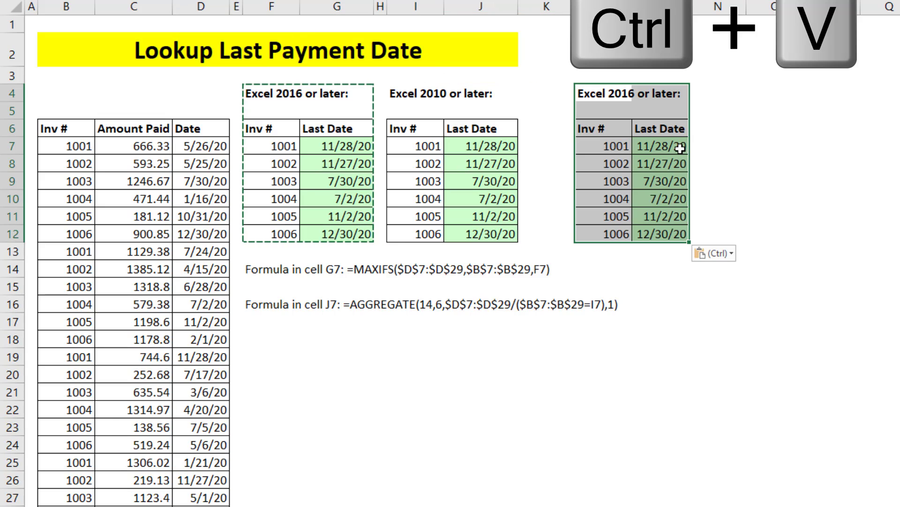
pyautogui.doubleClick(608, 93)
pyautogui.moveTo(609, 94); pyautogui.dragTo(630, 94)
pyautogui.write('365')
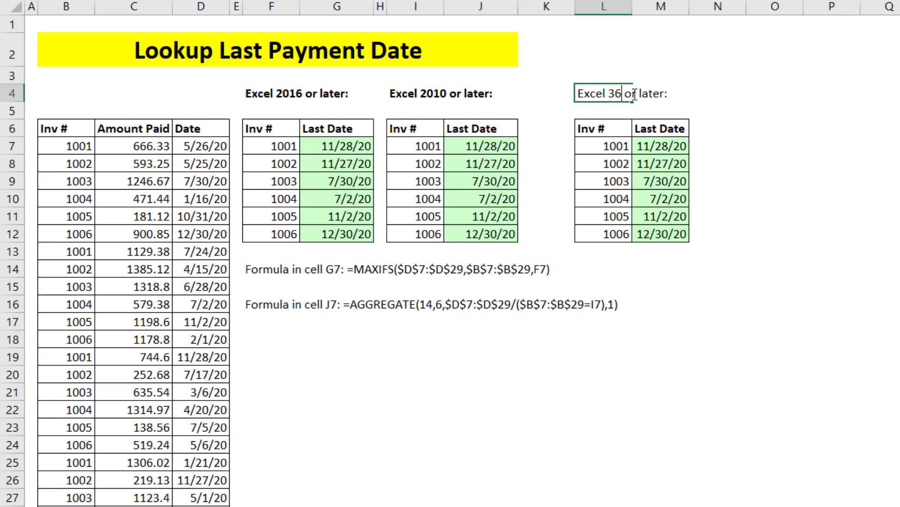
pyautogui.click(834, 165)
pyautogui.moveTo(689, 7); pyautogui.dragTo(707, 8)
pyautogui.moveTo(672, 155); pyautogui.dragTo(680, 233)
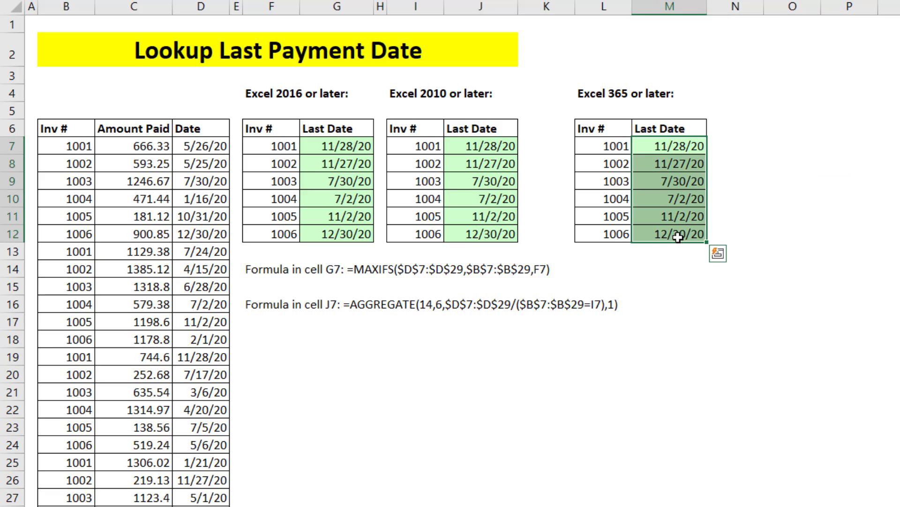
pyautogui.press('Delete')
# Enter =MAXIFS(D7:D29,B7:B29,L7:L12) in M7 so six last dates spill, and check the spill
pyautogui.click(666, 148)
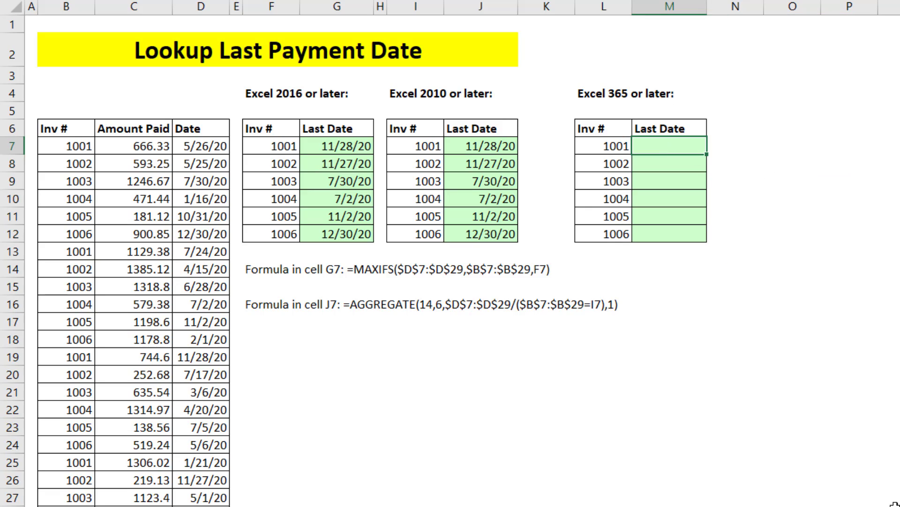
pyautogui.write('=maxi')
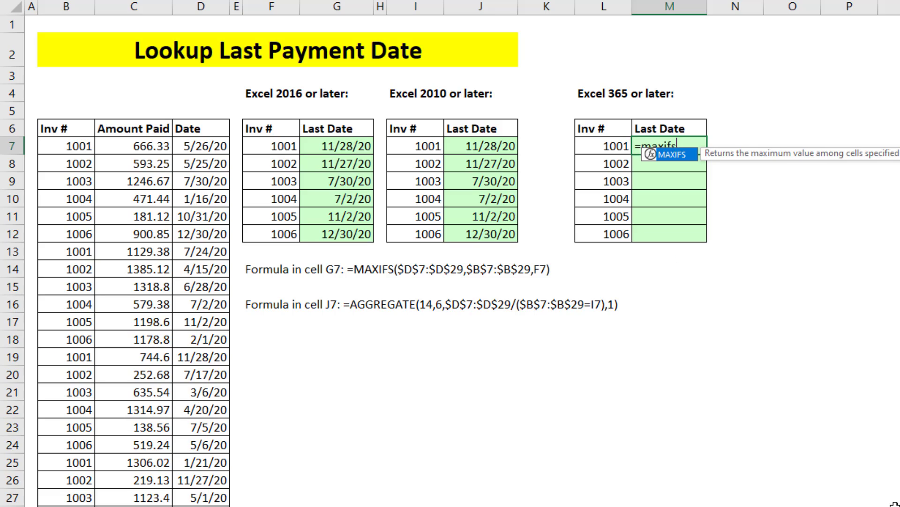
pyautogui.write('fs')
pyautogui.press('Tab')
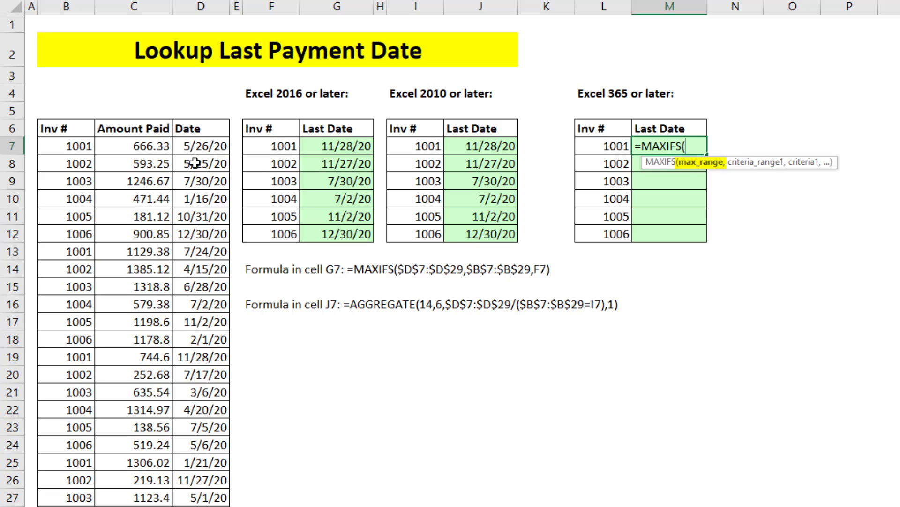
pyautogui.moveTo(193, 148); pyautogui.dragTo(194, 506)
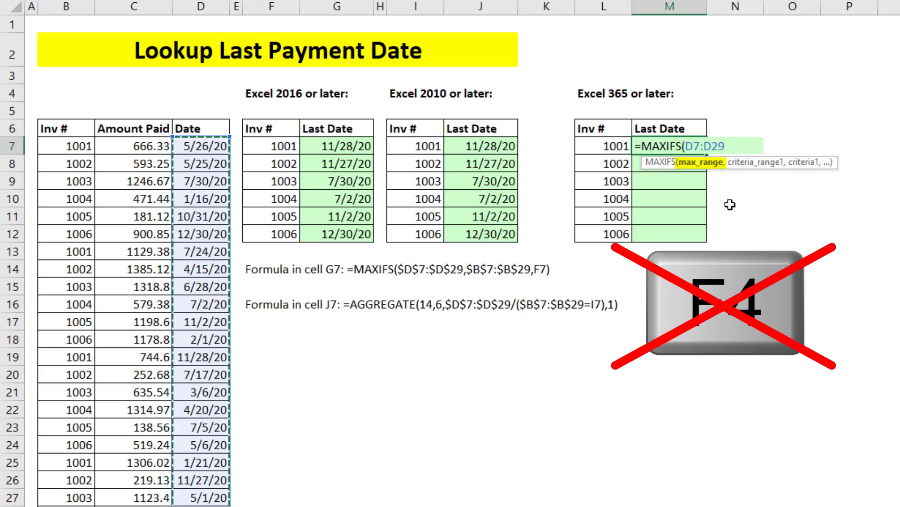
pyautogui.write(',')
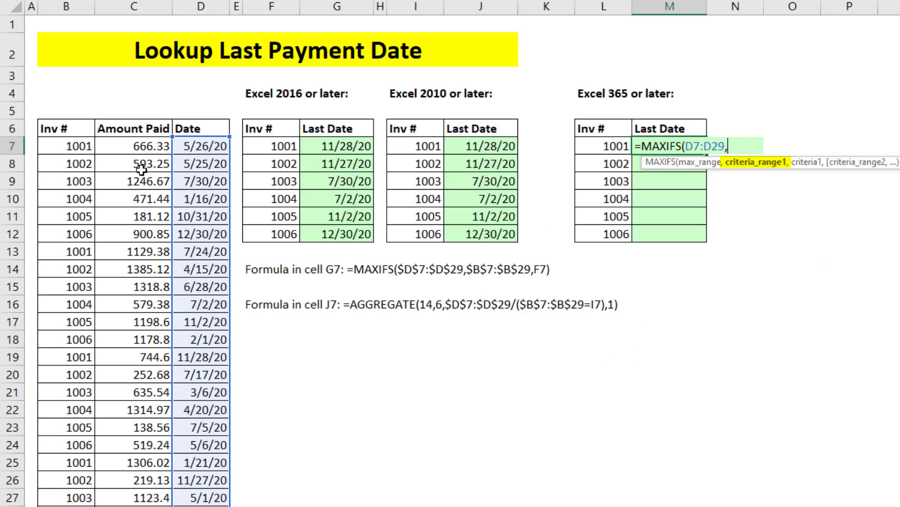
pyautogui.moveTo(72, 145); pyautogui.dragTo(67, 506)
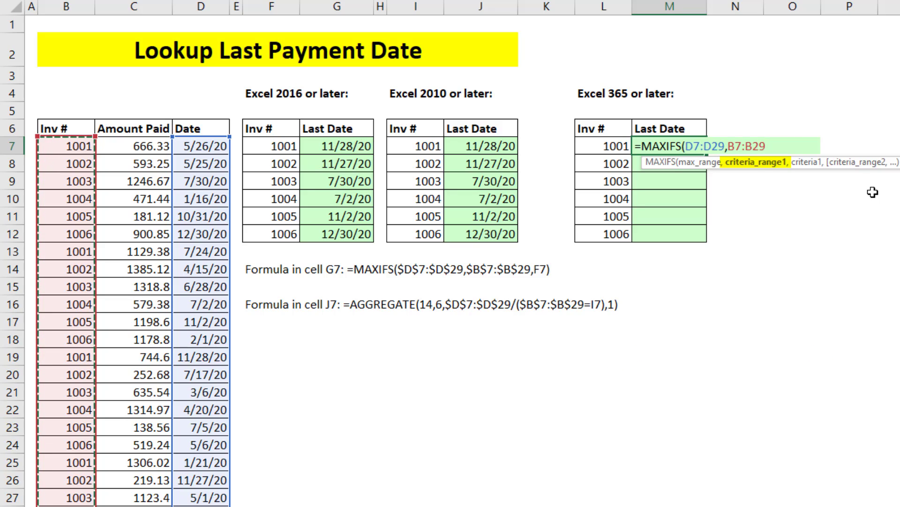
pyautogui.write(',')
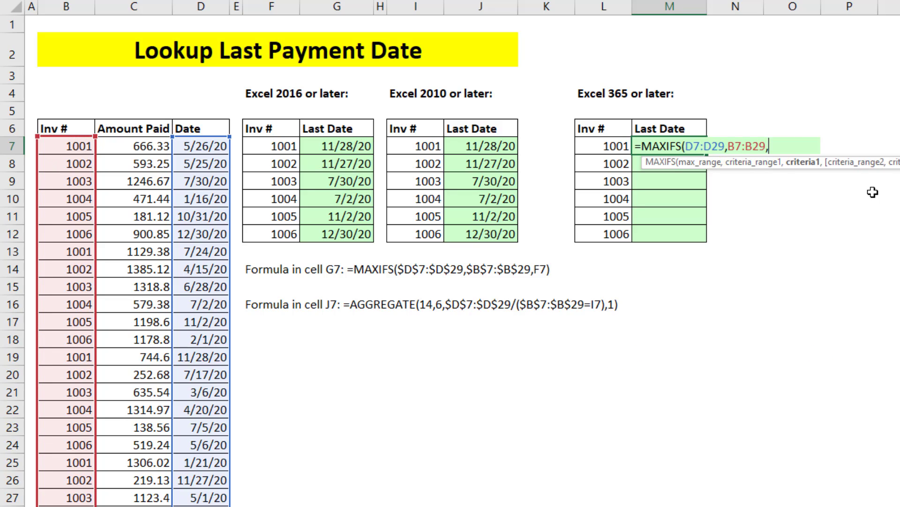
pyautogui.click(610, 146)
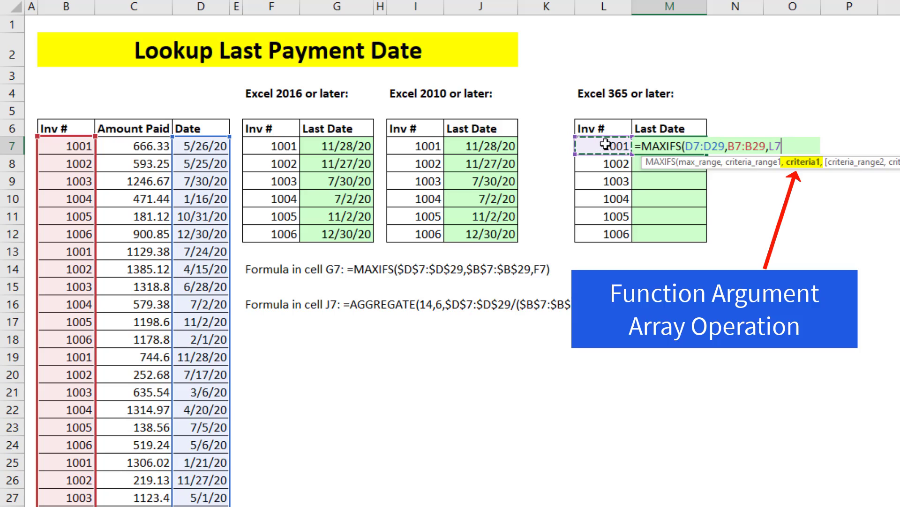
pyautogui.moveTo(606, 144); pyautogui.dragTo(609, 229)
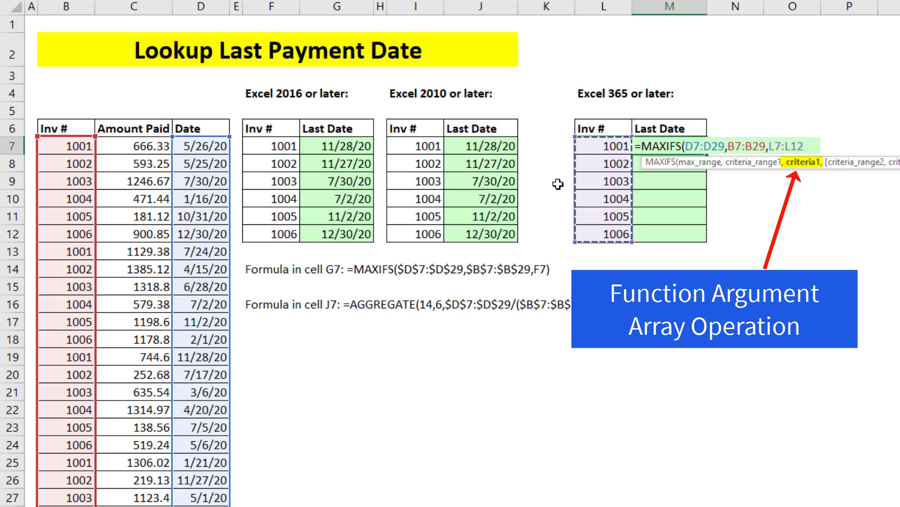
pyautogui.write(')')
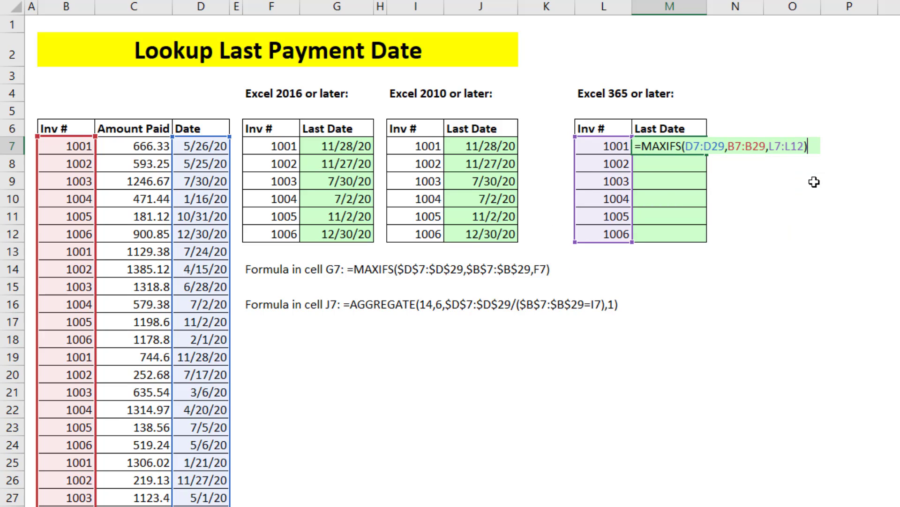
pyautogui.press('Return')
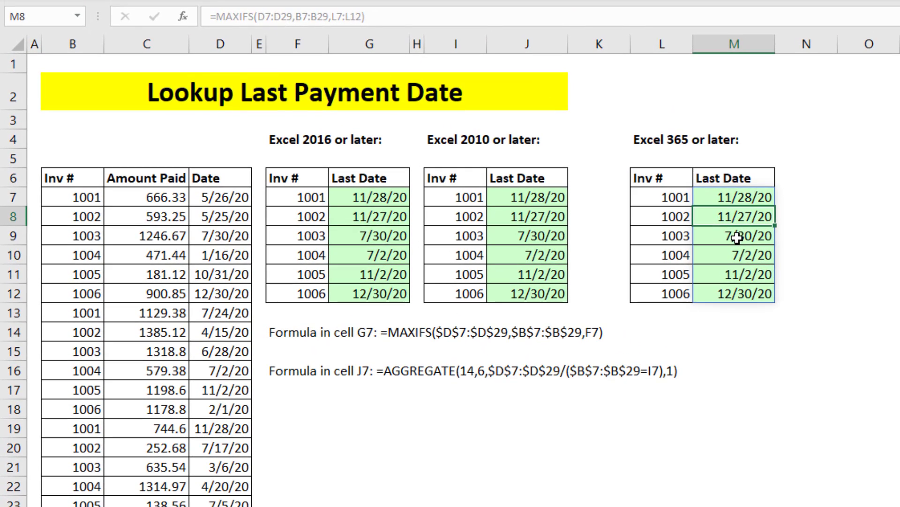
pyautogui.click(675, 183)
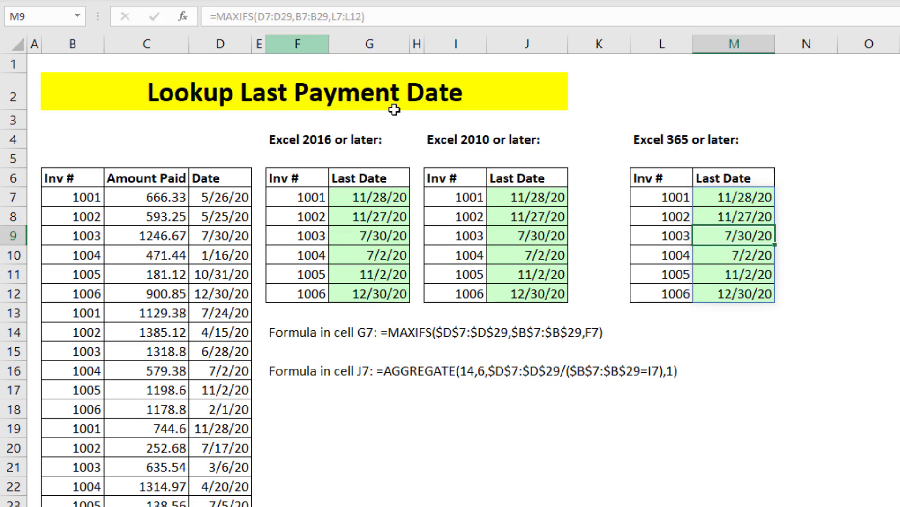
pyautogui.click(729, 256)
pyautogui.click(735, 197)
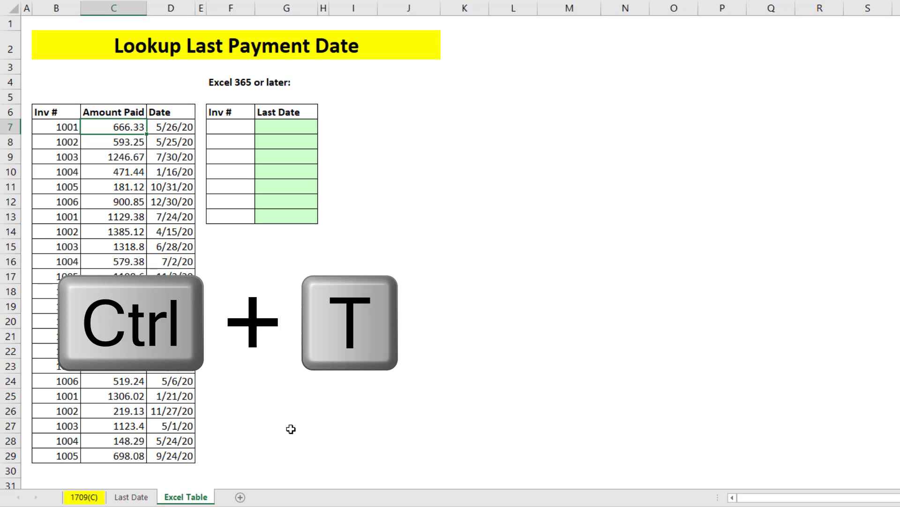
# Convert the payment data into an Excel Table named PmtT, then begin a formula in F7
pyautogui.hotkey('ctrl', 't')
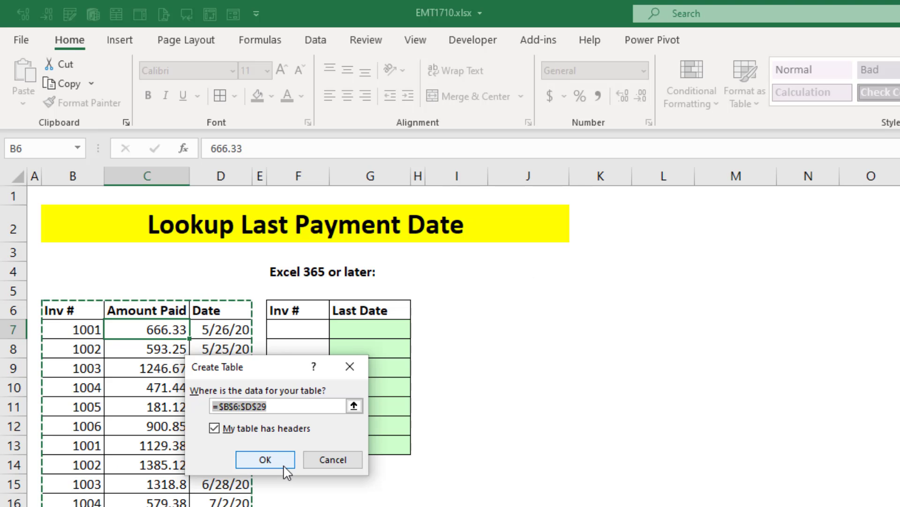
pyautogui.click(462, 366)
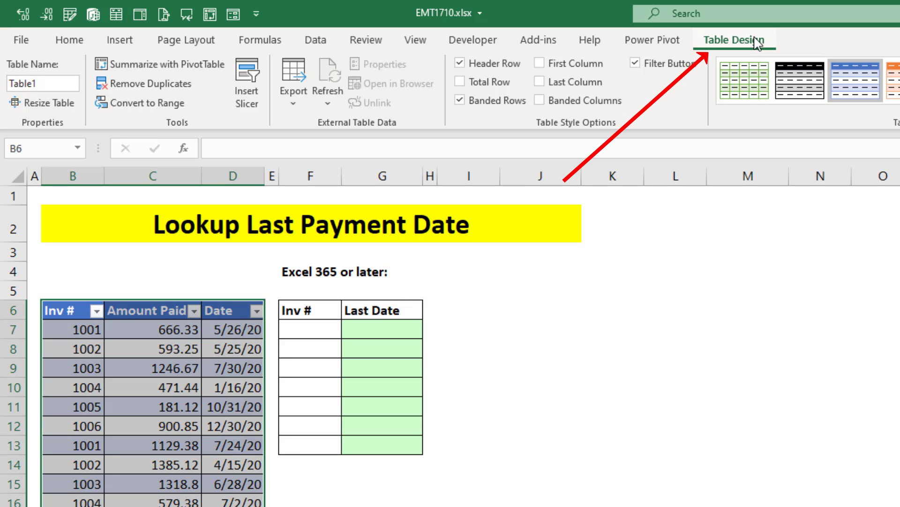
pyautogui.click(47, 88)
pyautogui.write('PmtT')
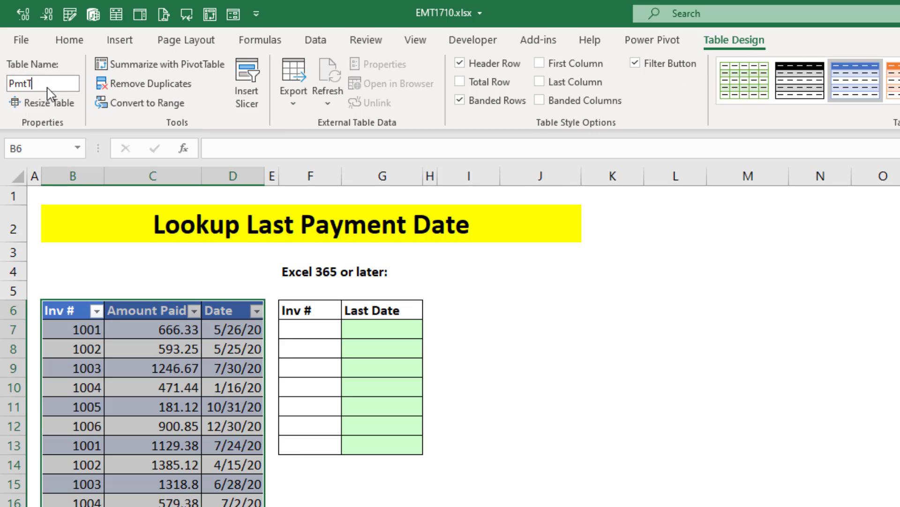
pyautogui.press('Return')
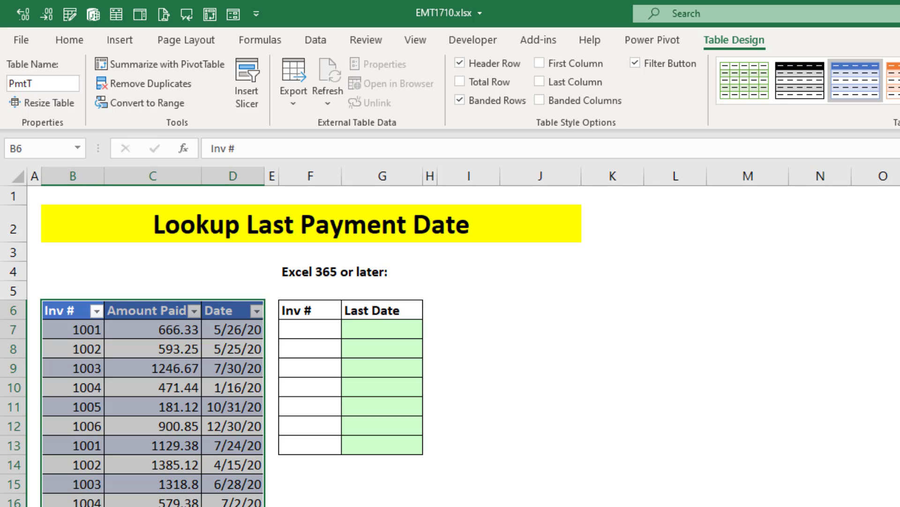
pyautogui.click(317, 334)
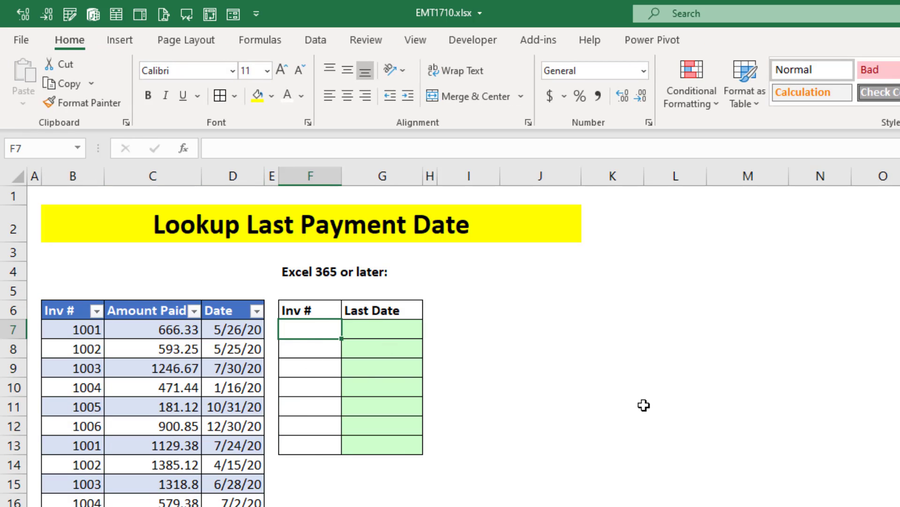
pyautogui.write('=')
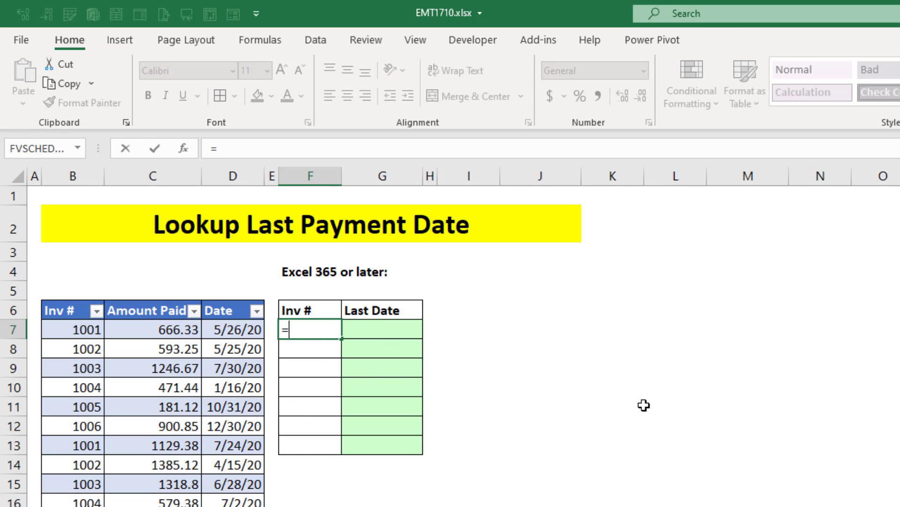
pyautogui.write('so')
# Enter =SORT(UNIQUE(PmtT[Inv #])) in F7 to spill invoices 1001–1006
pyautogui.press('Tab')
pyautogui.write('u')
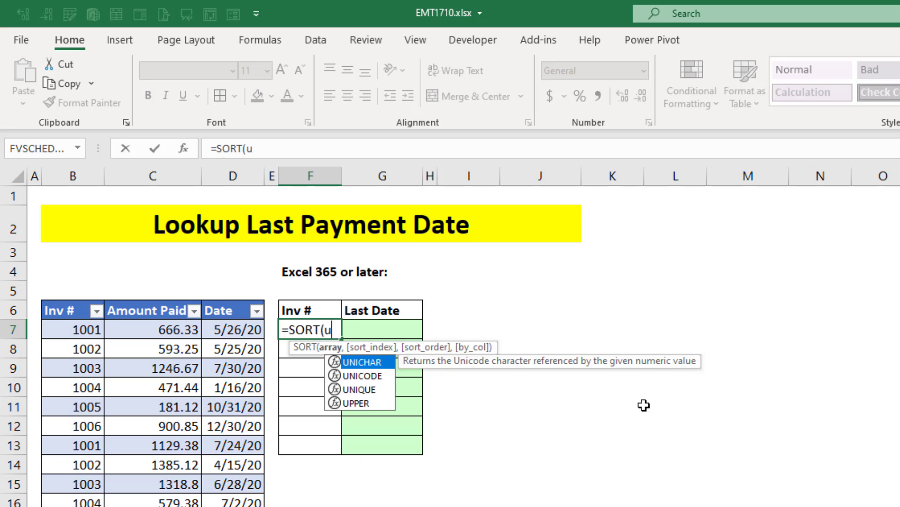
pyautogui.write('niq')
pyautogui.press('Tab')
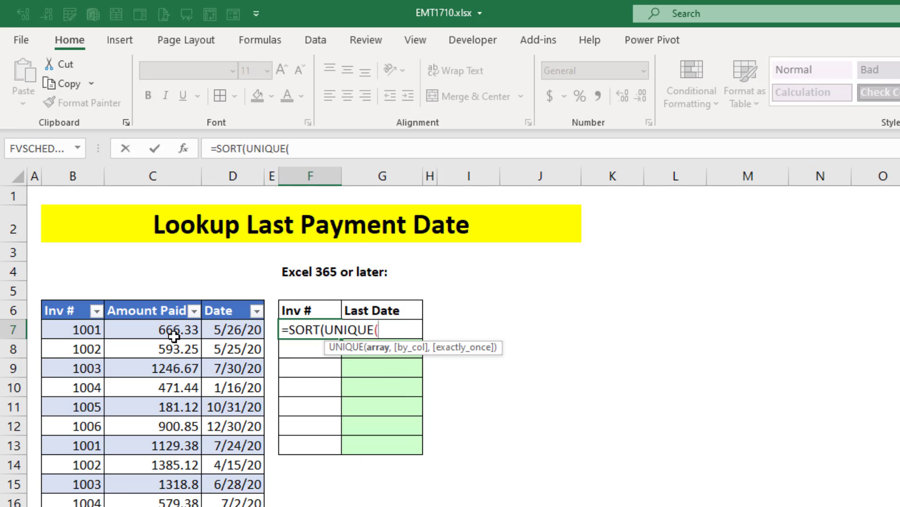
pyautogui.click(65, 297)
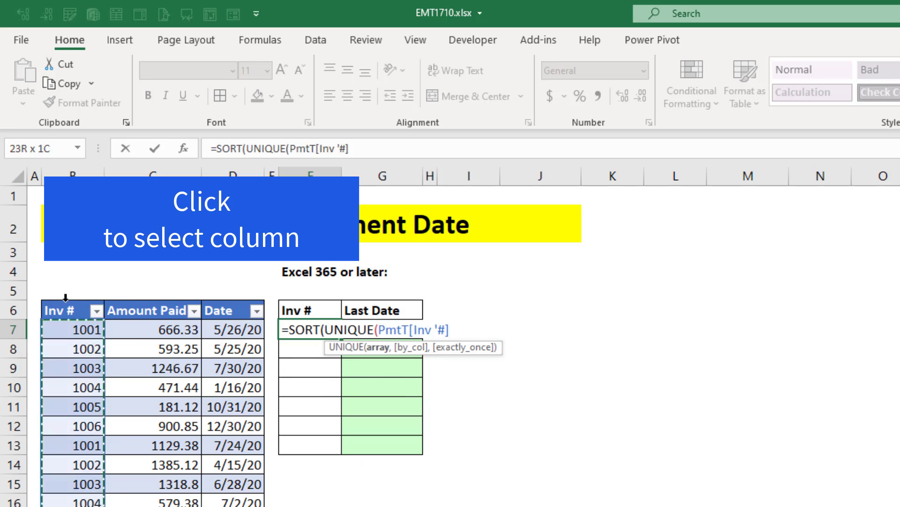
pyautogui.write('))')
pyautogui.press('Return')
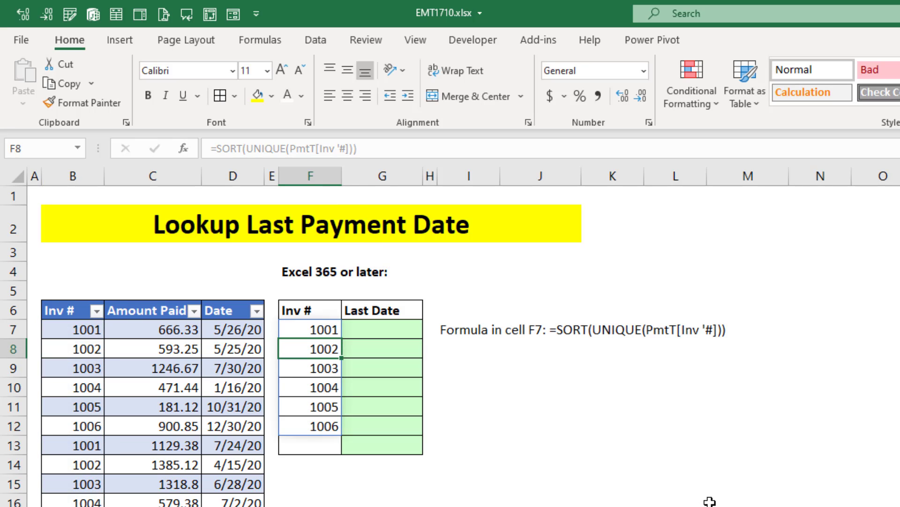
# Start a MAXIFS formula in G7 for the last dates
pyautogui.press('Up')
pyautogui.press('Right')
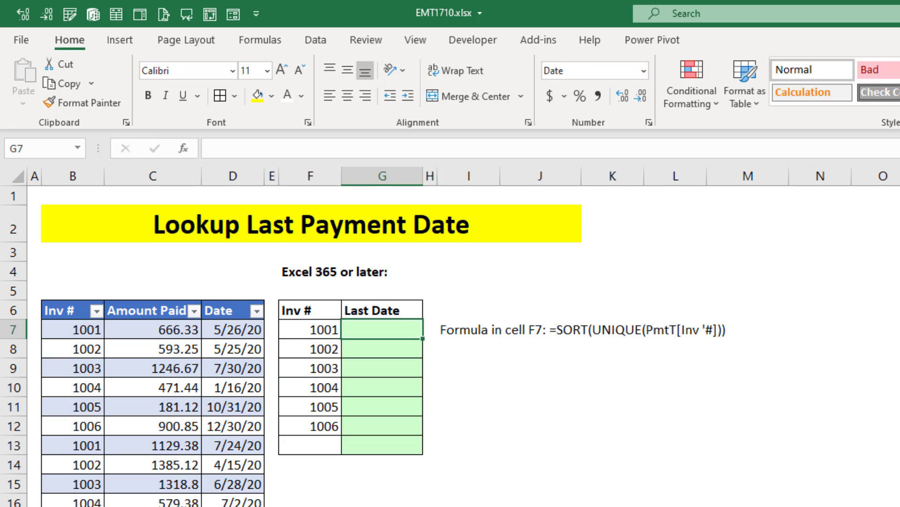
pyautogui.write('=ma')
pyautogui.press('Down')
pyautogui.press('Down')
pyautogui.press('Down')
pyautogui.press('Tab')
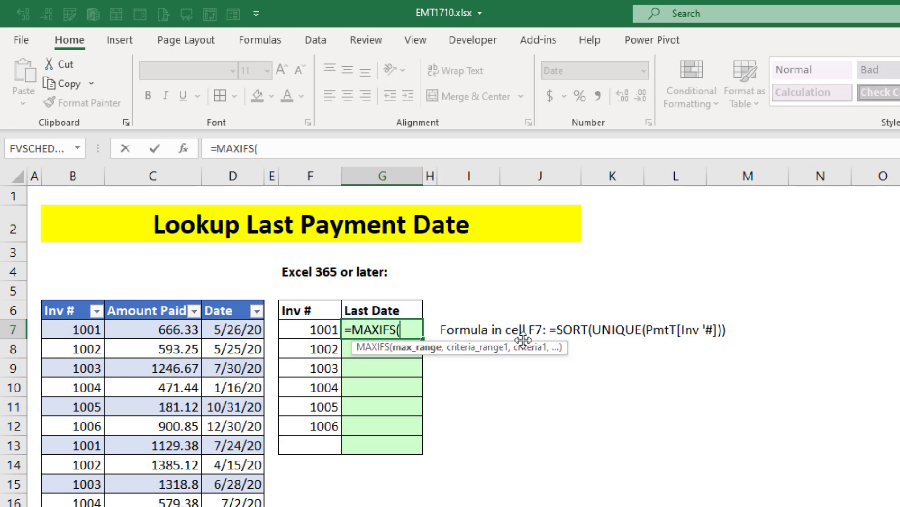
# Complete G7 as =MAXIFS(PmtT[Date],PmtT[Inv #],F7#) so last dates spill
pyautogui.click(224, 300)
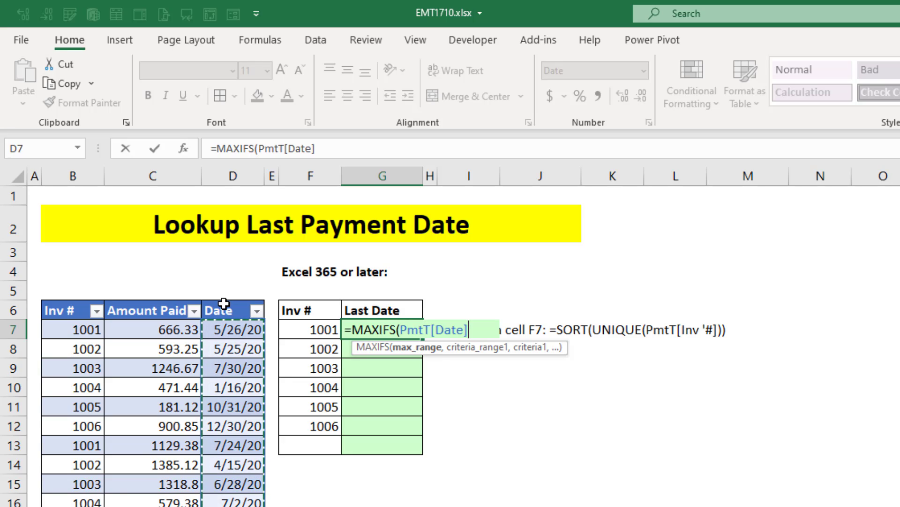
pyautogui.write(',')
pyautogui.click(70, 301)
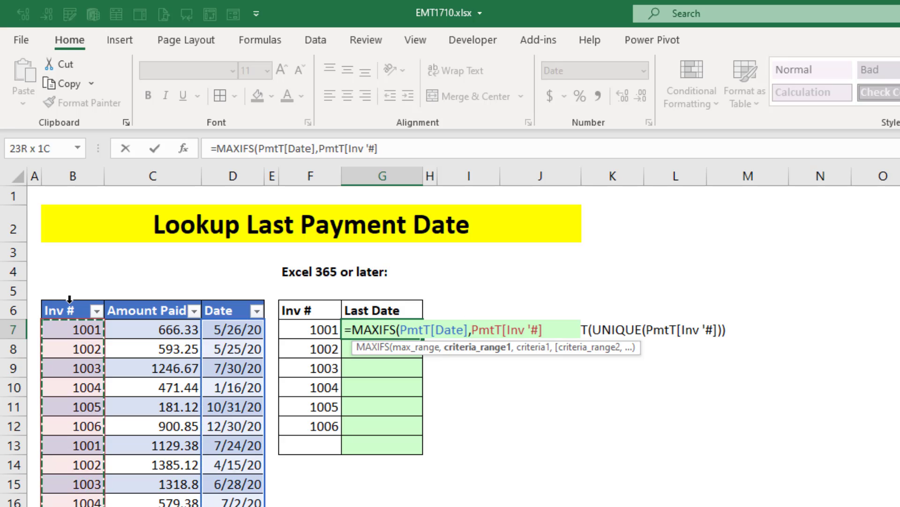
pyautogui.write(',')
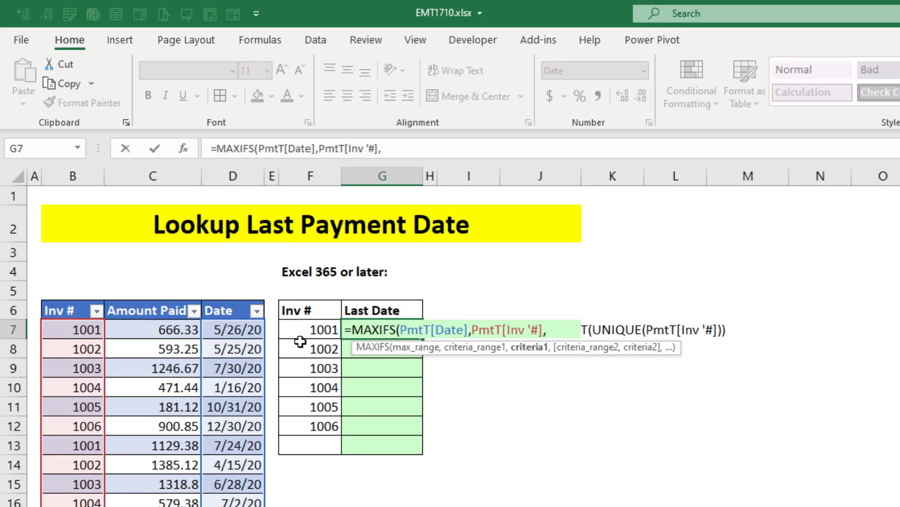
pyautogui.moveTo(309, 330); pyautogui.dragTo(318, 417)
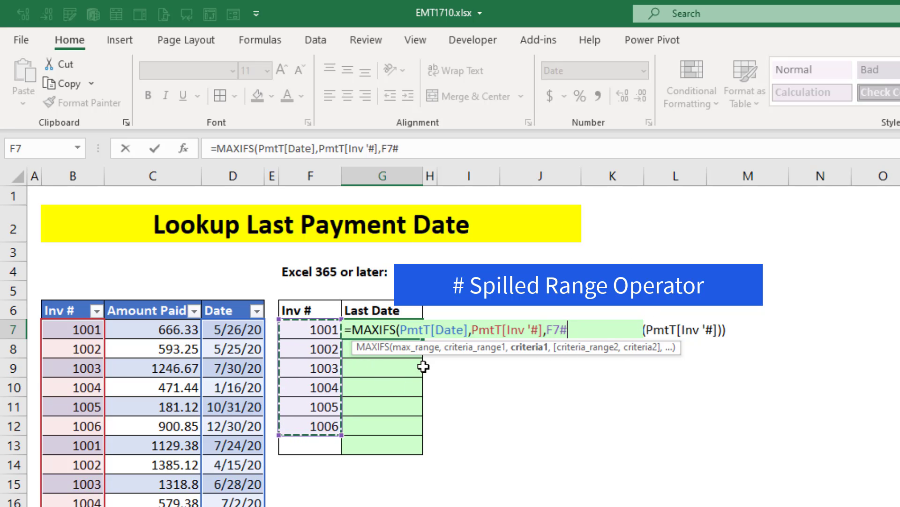
pyautogui.write(')')
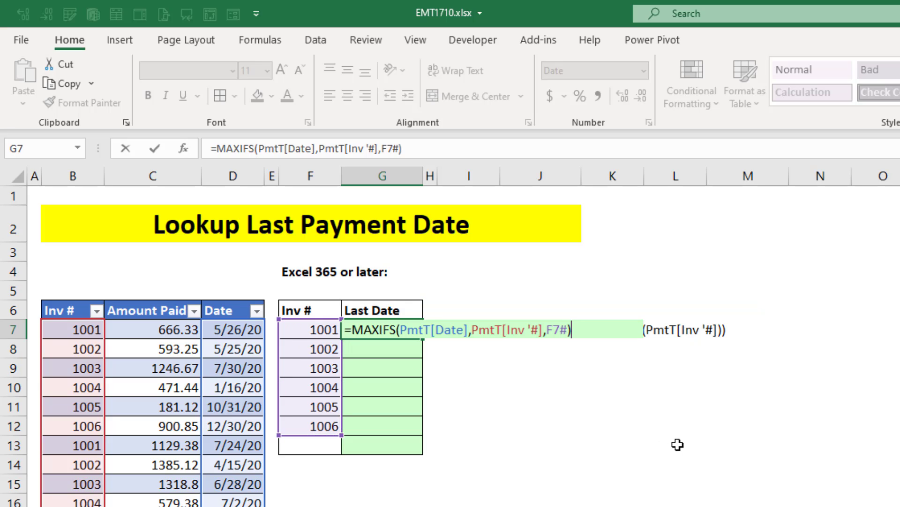
pyautogui.press('Return')
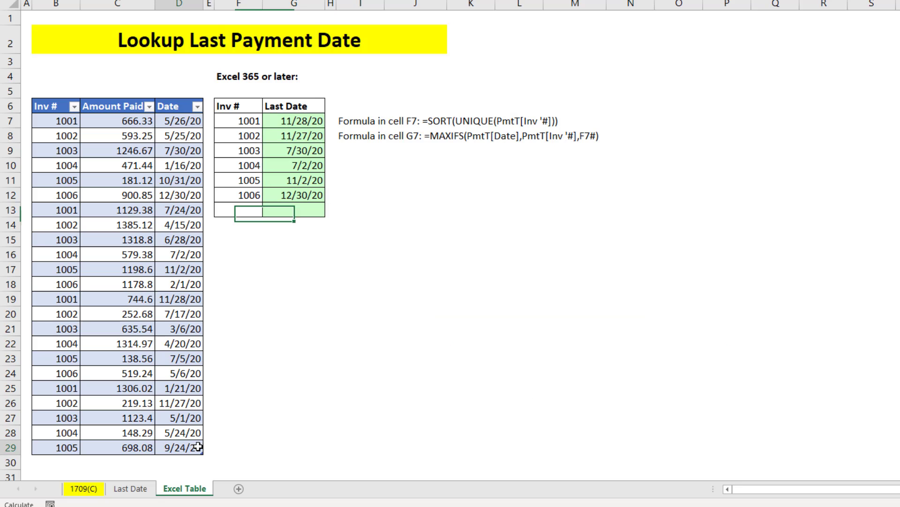
# Add a new 1007 payment of 500 dated 12/15/2020 below the PmtT table
pyautogui.click(201, 445)
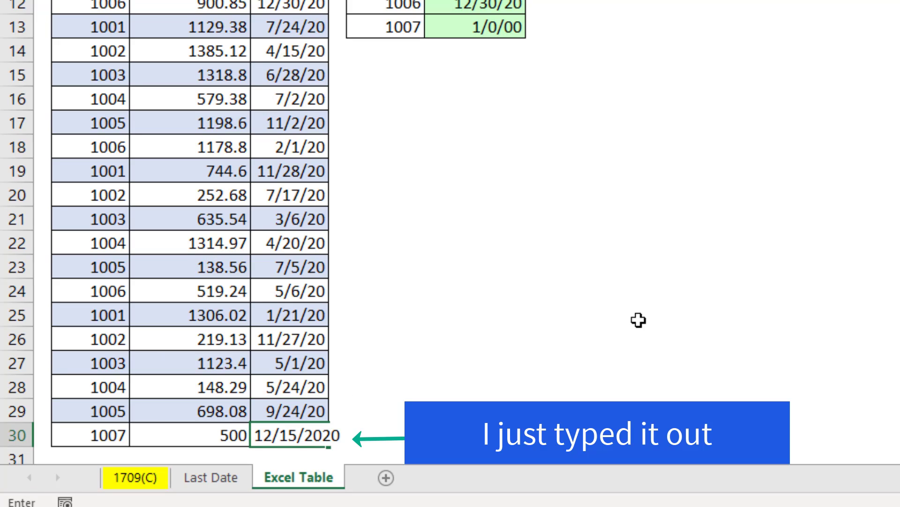
pyautogui.press('Return')
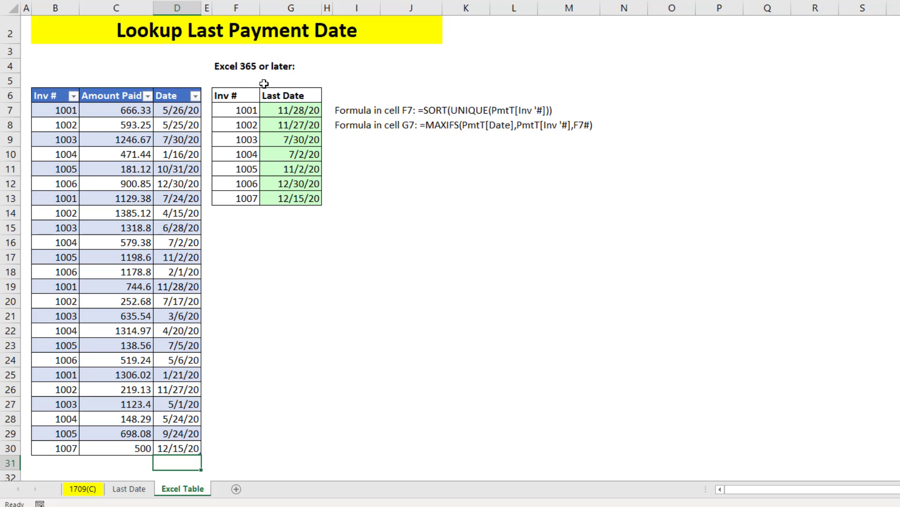
pyautogui.scroll(1, 220, 268)
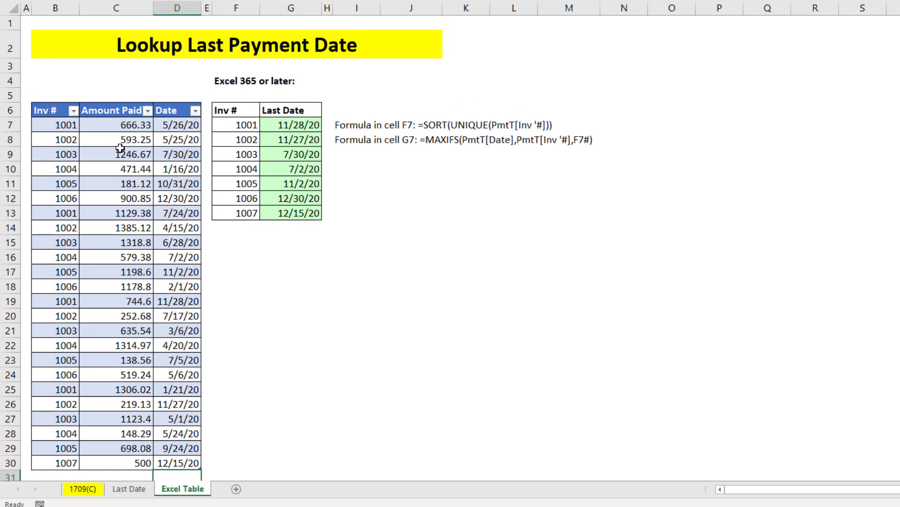
# Create a PivotTable at O7 from the payments table with Inv # in Rows and Date in Values
pyautogui.click(123, 149)
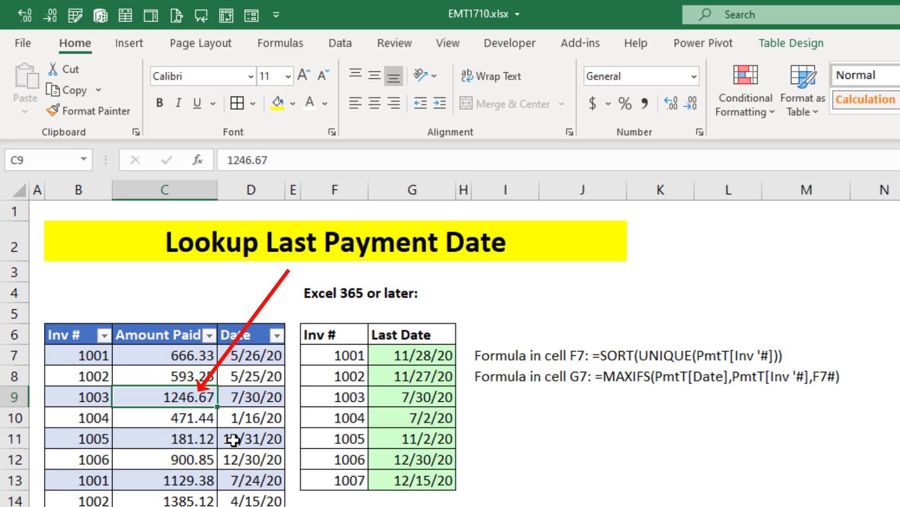
pyautogui.click(129, 44)
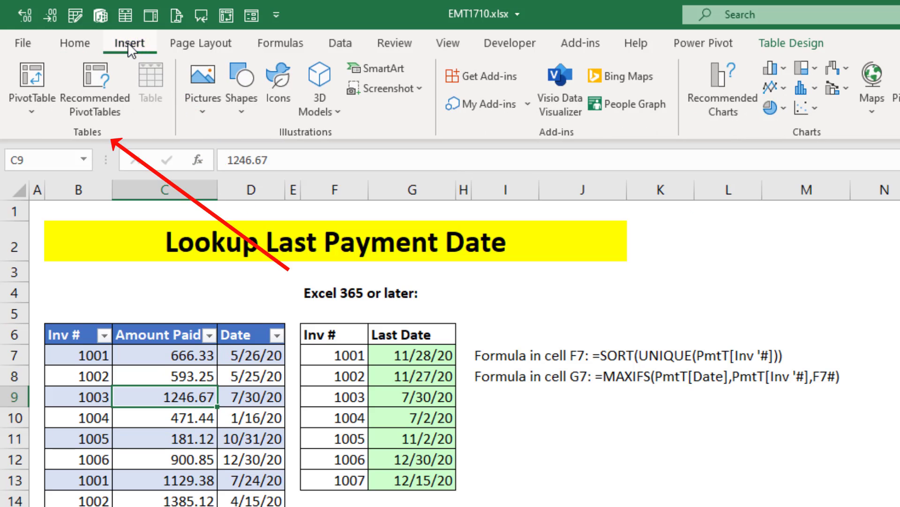
pyautogui.click(37, 111)
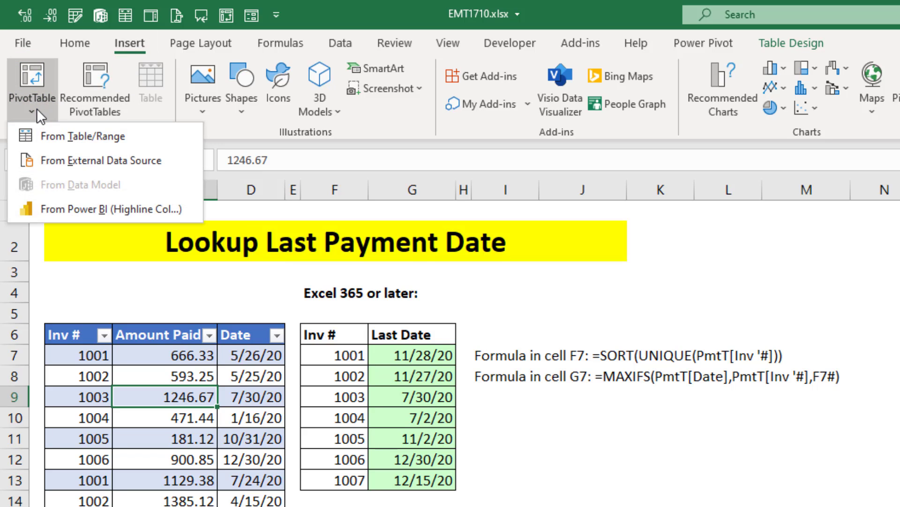
pyautogui.click(89, 139)
pyautogui.click(369, 250)
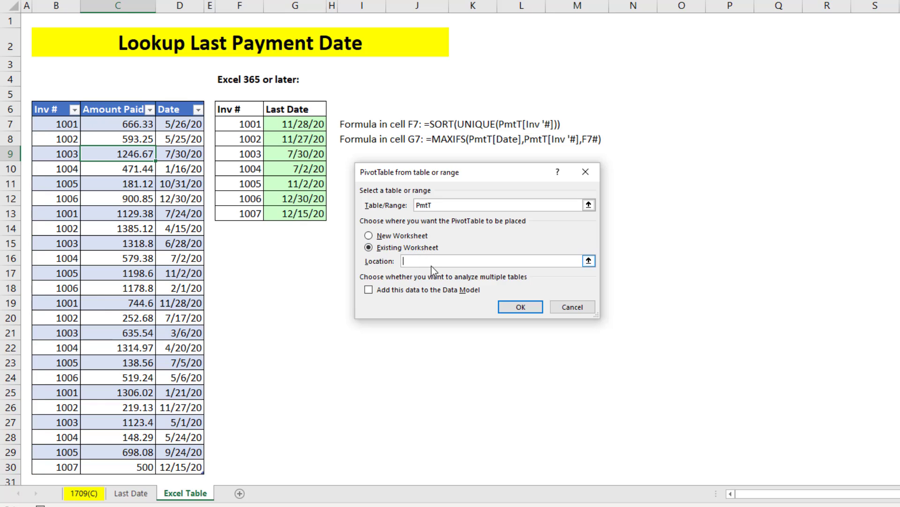
pyautogui.click(670, 123)
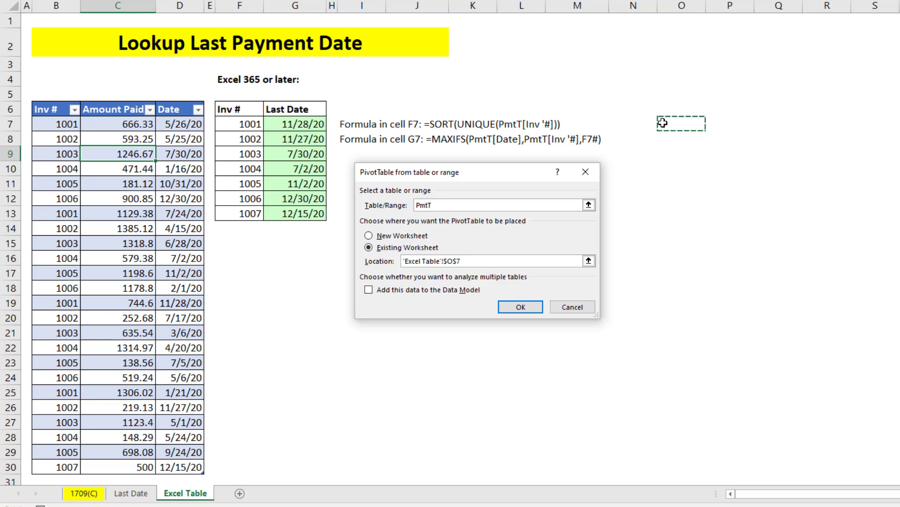
pyautogui.click(521, 307)
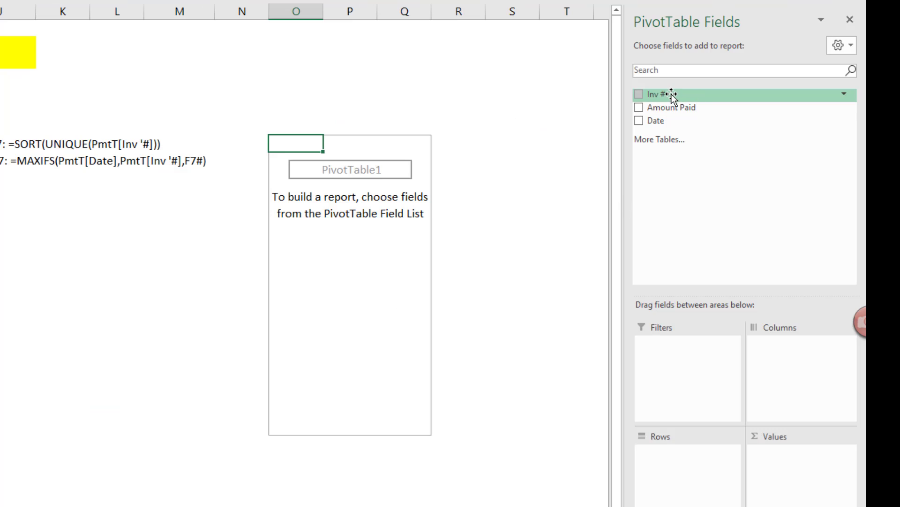
pyautogui.moveTo(656, 93); pyautogui.dragTo(681, 466)
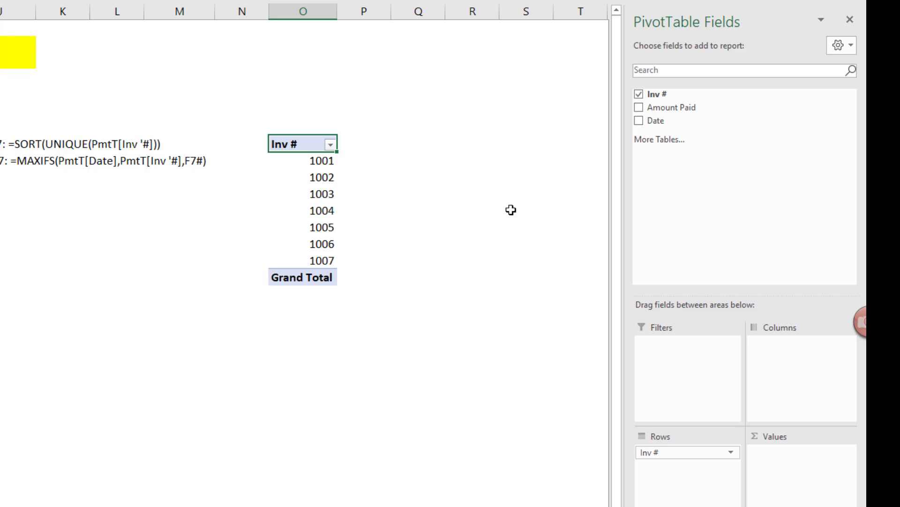
pyautogui.moveTo(647, 121); pyautogui.dragTo(788, 476)
# Summarize the Date values by Max and format Max of Date as dates
pyautogui.moveTo(403, 161)
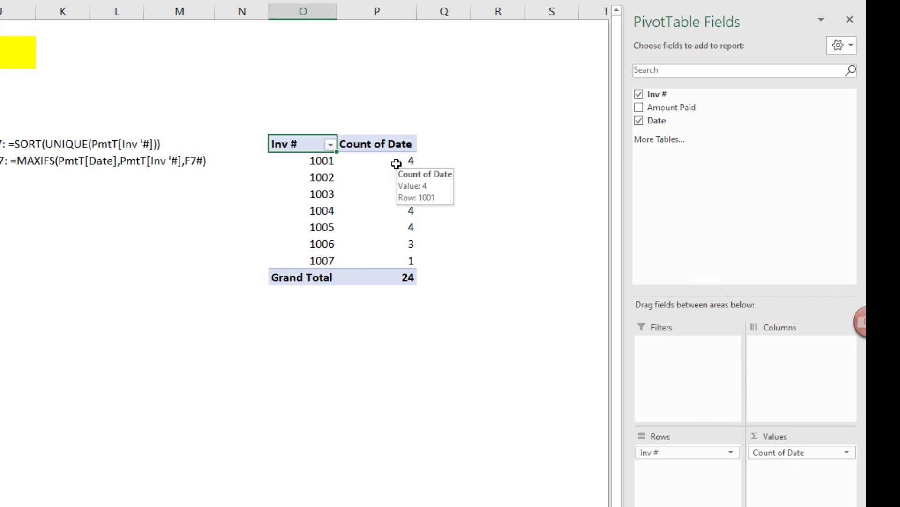
pyautogui.rightClick(384, 162)
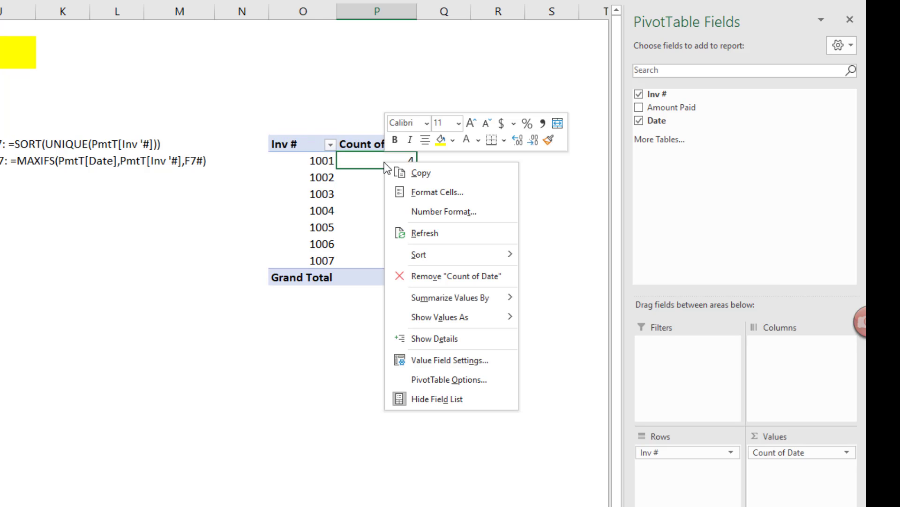
pyautogui.moveTo(448, 299)
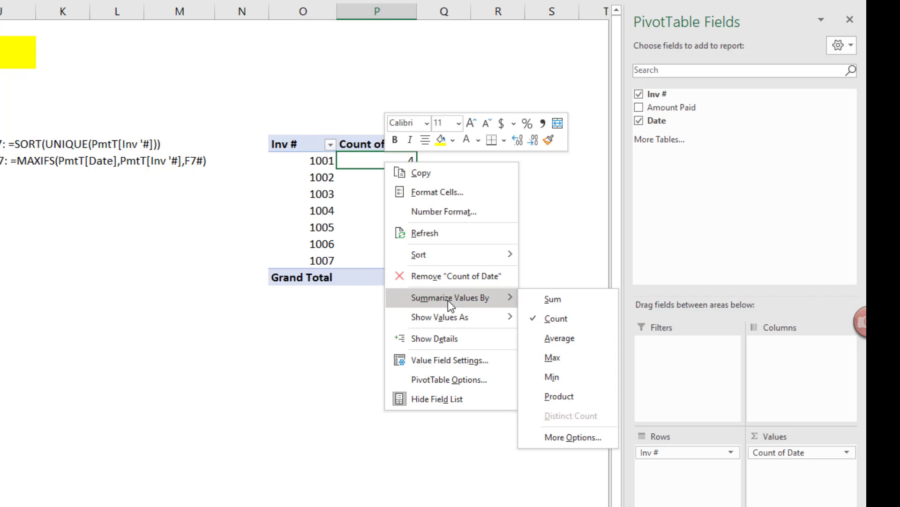
pyautogui.click(576, 358)
pyautogui.rightClick(385, 161)
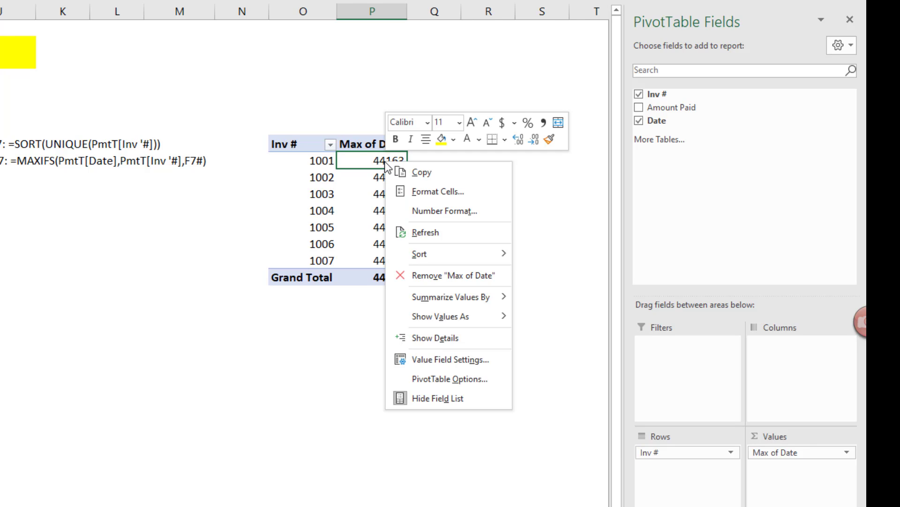
pyautogui.click(452, 218)
pyautogui.click(456, 194)
pyautogui.click(711, 414)
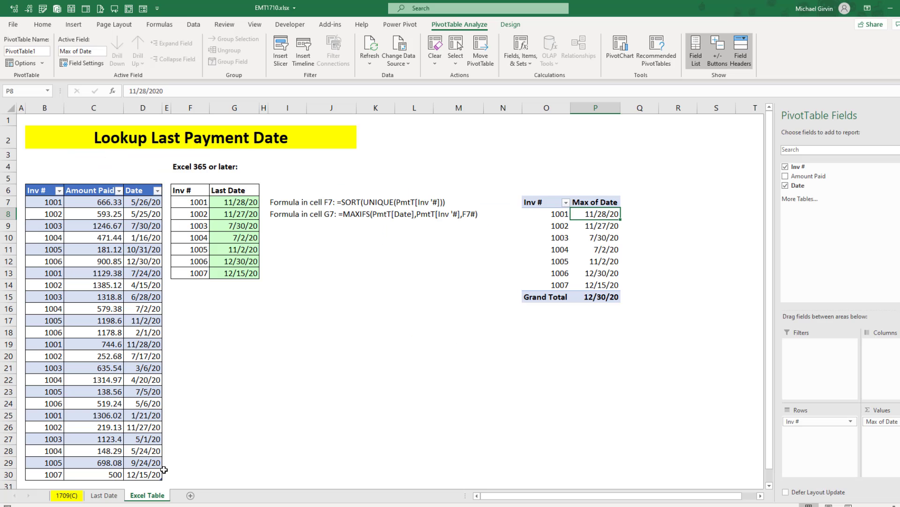
# Append a table row with Inv # 1008, amount 600, date 12/15/2020, then refresh the PivotTable
pyautogui.click(154, 475)
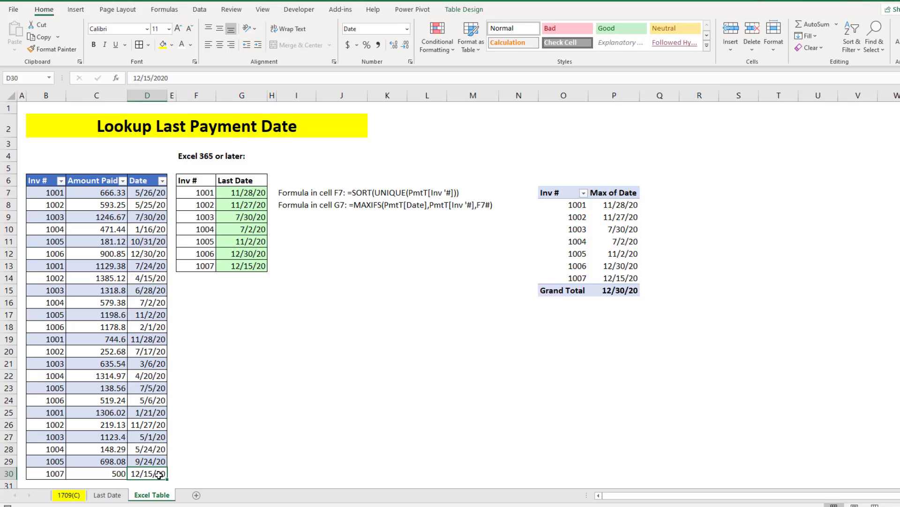
pyautogui.press('Tab')
pyautogui.write('1008')
pyautogui.press('Tab')
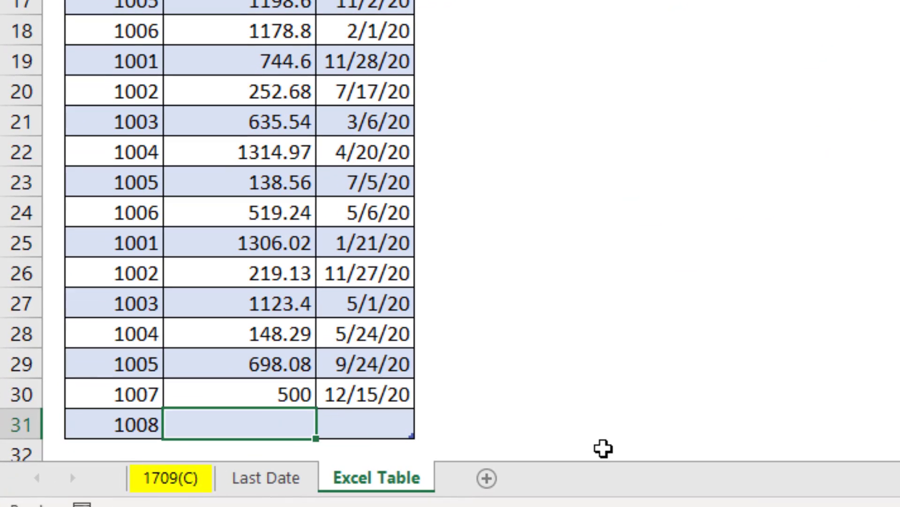
pyautogui.write('600')
pyautogui.press('Tab')
pyautogui.write('12/15/2020')
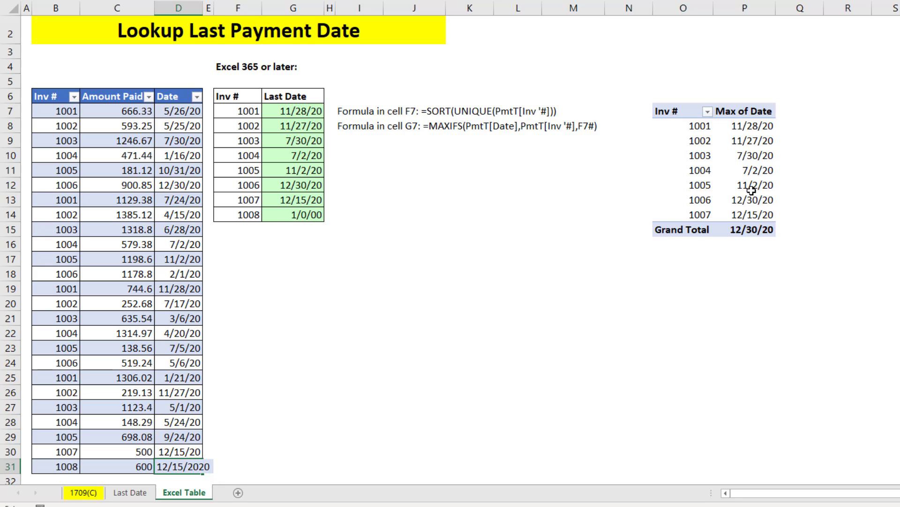
pyautogui.press('Return')
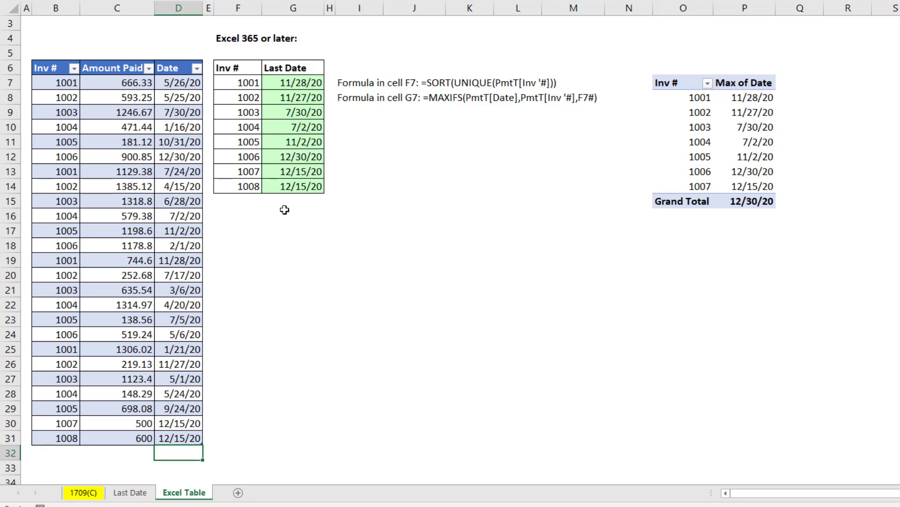
pyautogui.rightClick(739, 114)
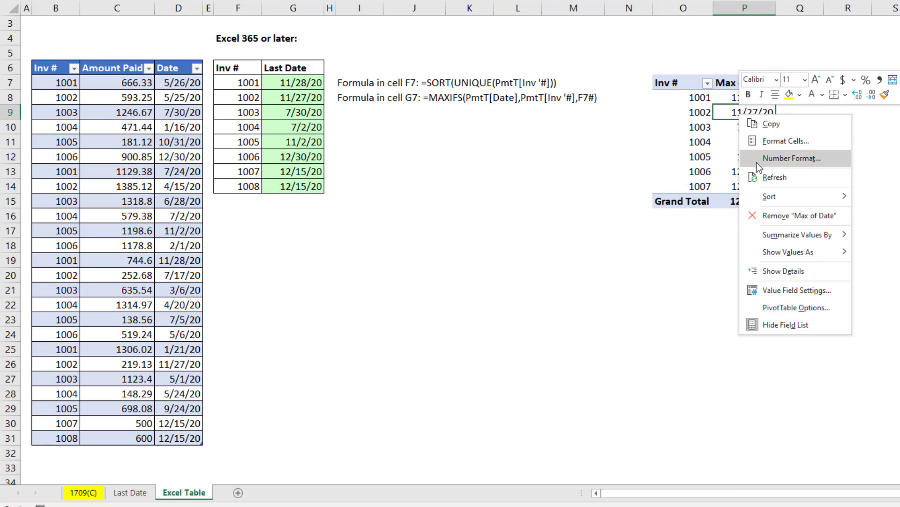
pyautogui.click(769, 177)
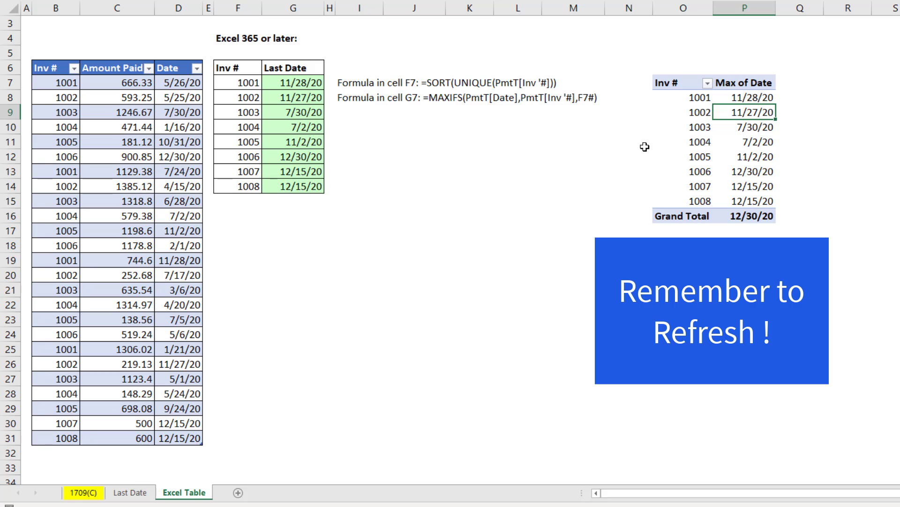
# Inspect the SORT/UNIQUE formula in F7 and the MAXIFS formulas in G7 without editing them
pyautogui.doubleClick(249, 82)
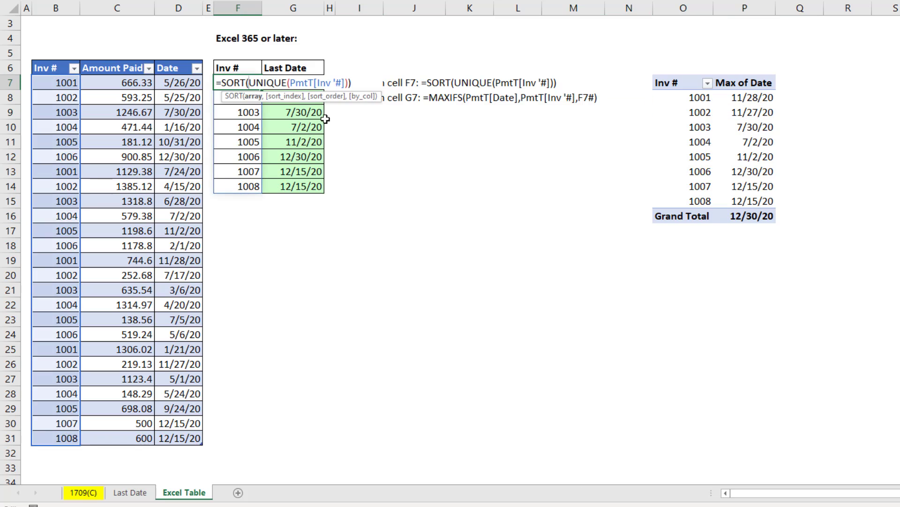
pyautogui.press('Escape')
pyautogui.doubleClick(300, 83)
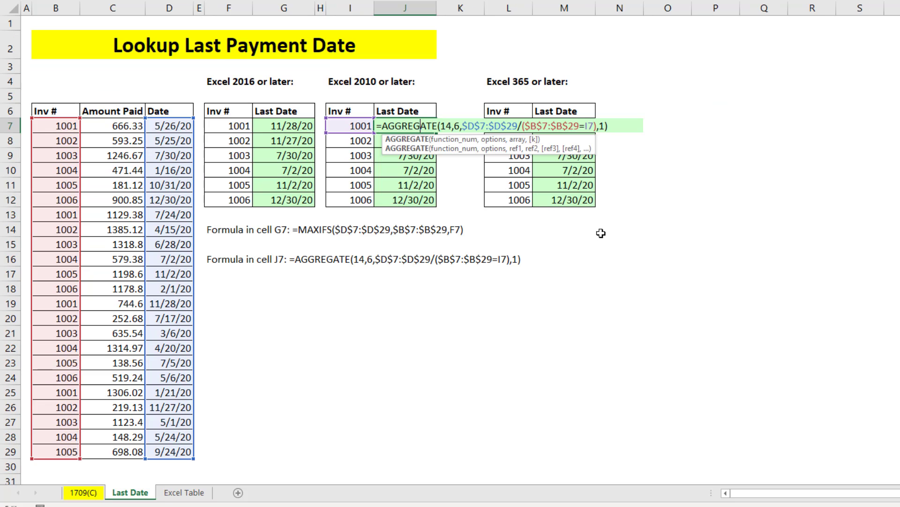
pyautogui.press('Escape')
pyautogui.doubleClick(295, 126)
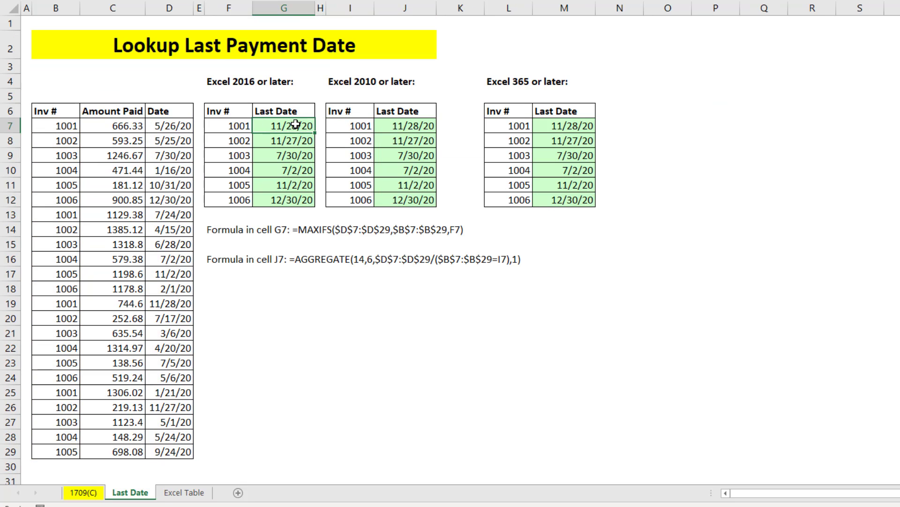